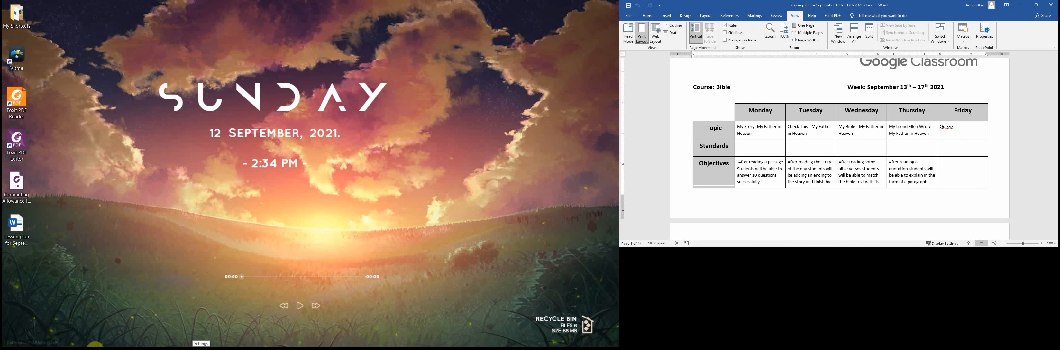
mouse_move(163, 336)
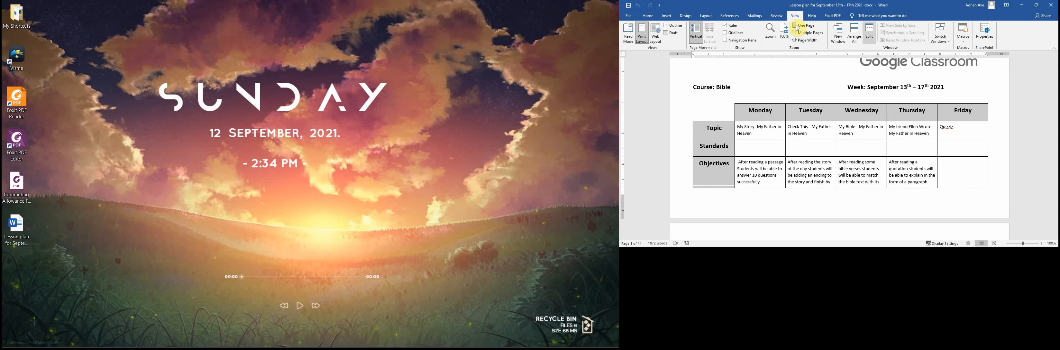
double_click(688, 5)
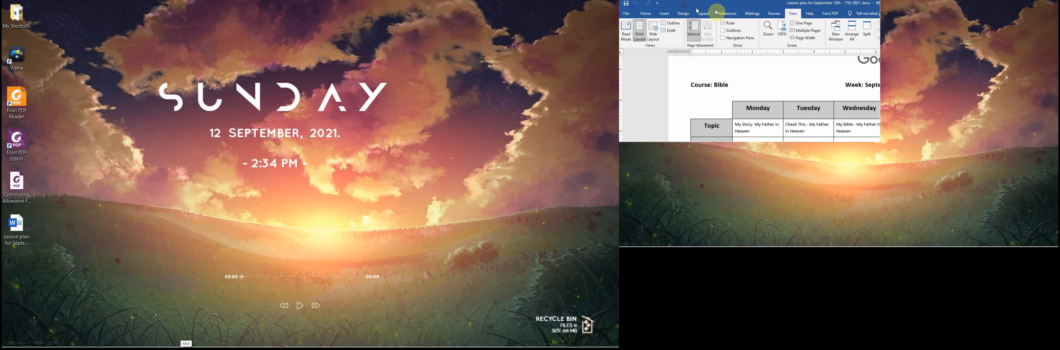
left_click_drag(715, 10, 770, 1)
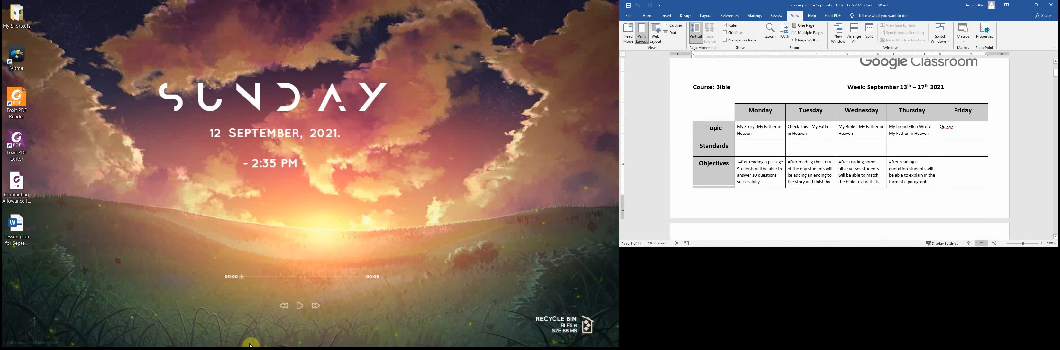
- Switch to Google Classroom in the browser, open the Bible class and look at its class settings
left_click(128, 344)
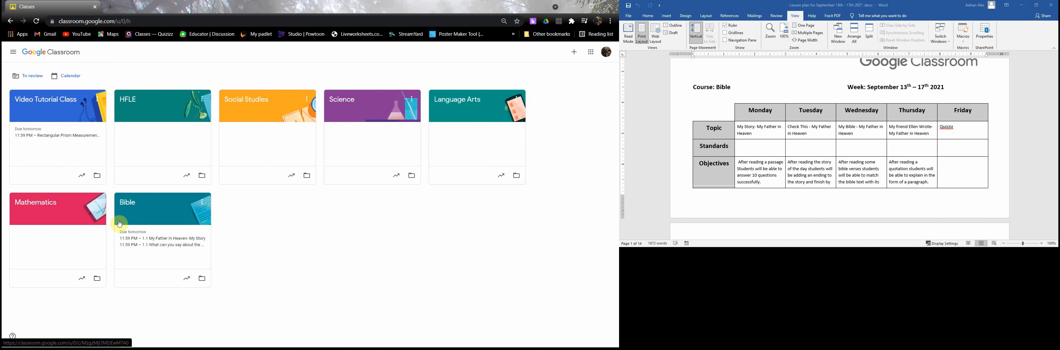
left_click(155, 215)
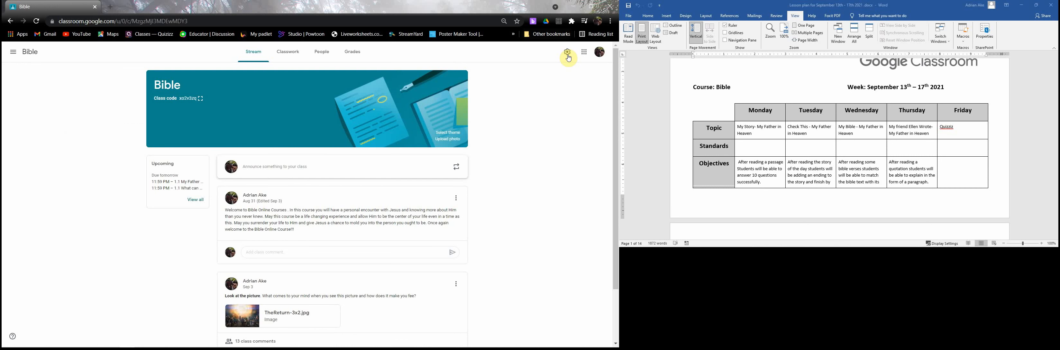
left_click(565, 55)
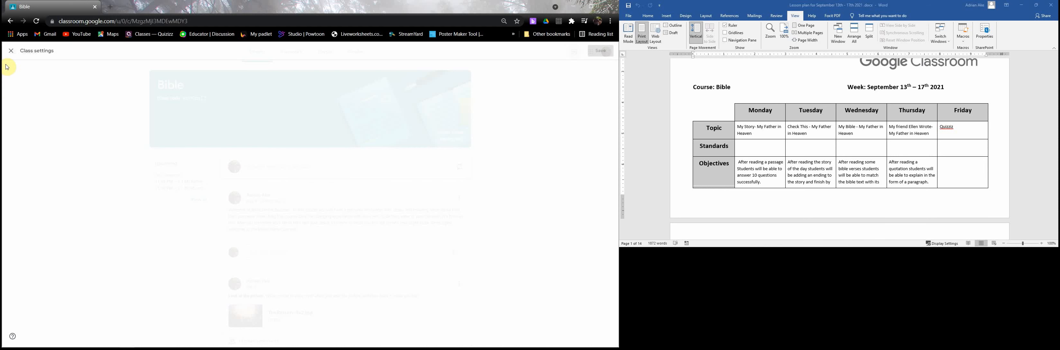
left_click(6, 55)
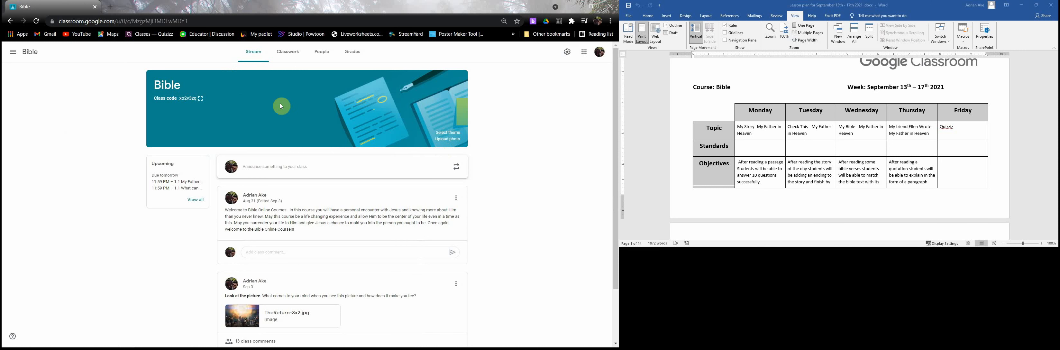
- Search for a co-teacher by name in the Bible class's teacher invitation, then cancel the invitation
left_click(327, 53)
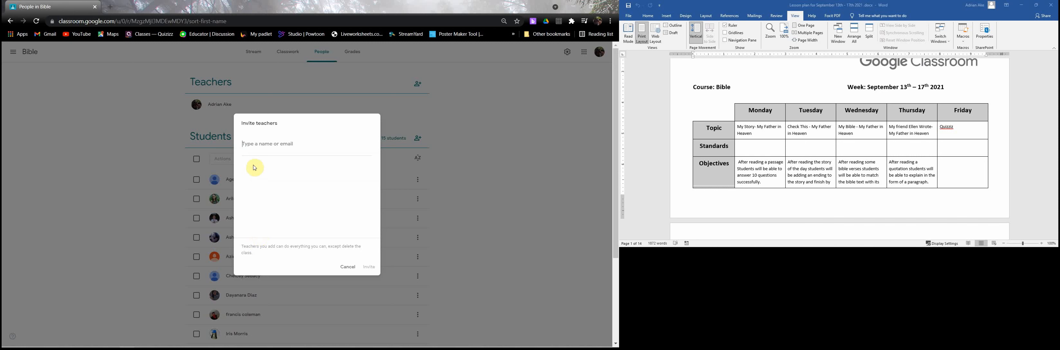
left_click(253, 145)
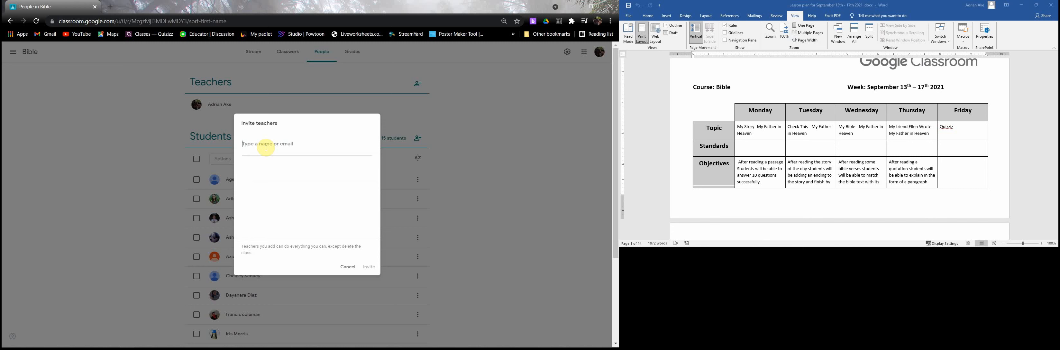
type("adr")
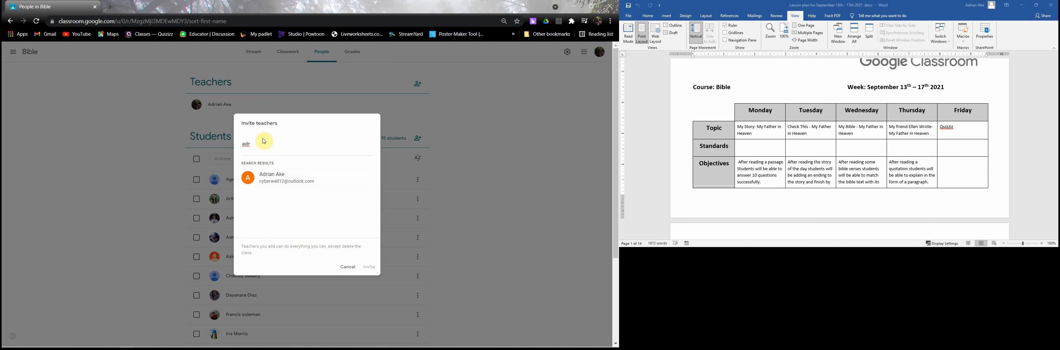
left_click(347, 266)
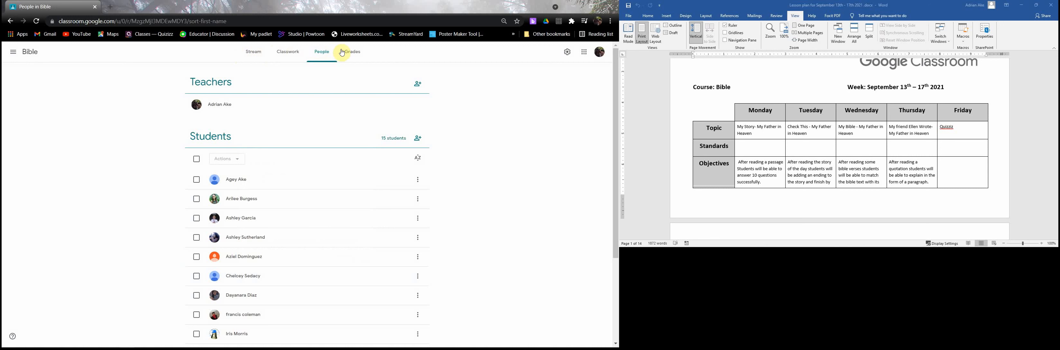
- Start a new question in the Bible class's classwork
left_click(300, 59)
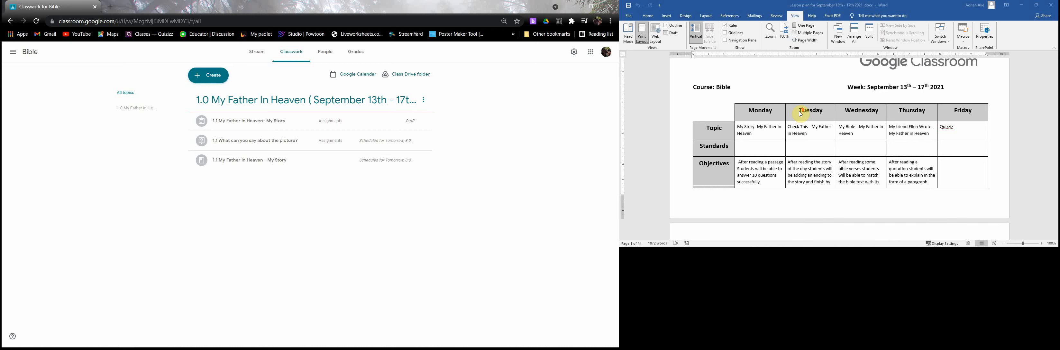
scroll(684, 140, "down", 5)
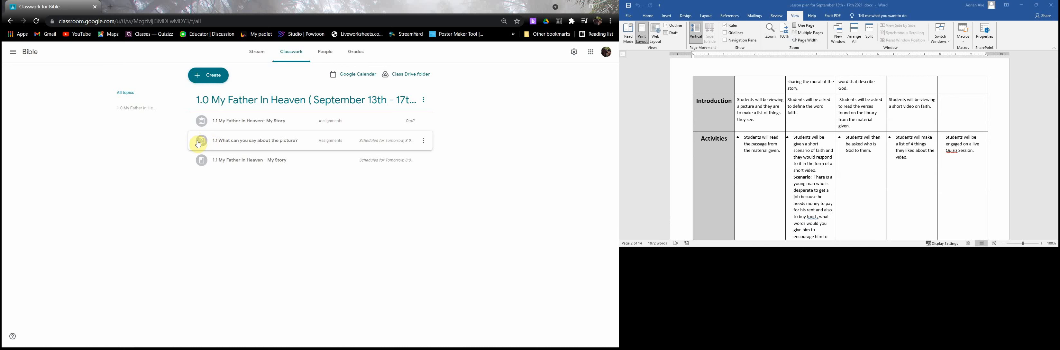
left_click(207, 76)
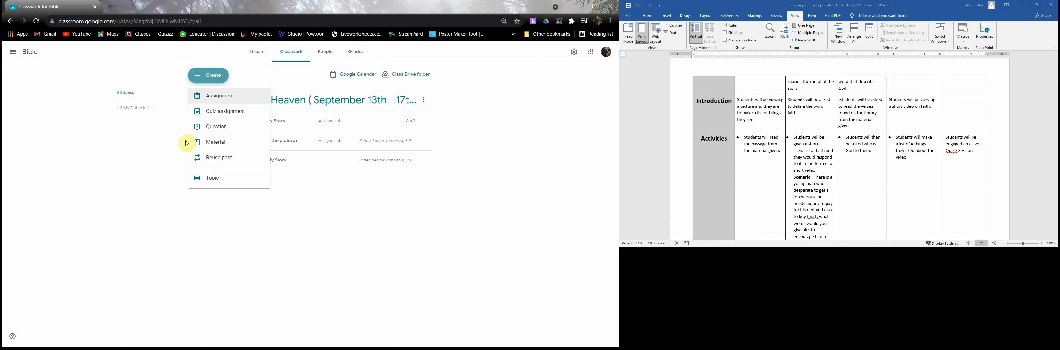
left_click(213, 129)
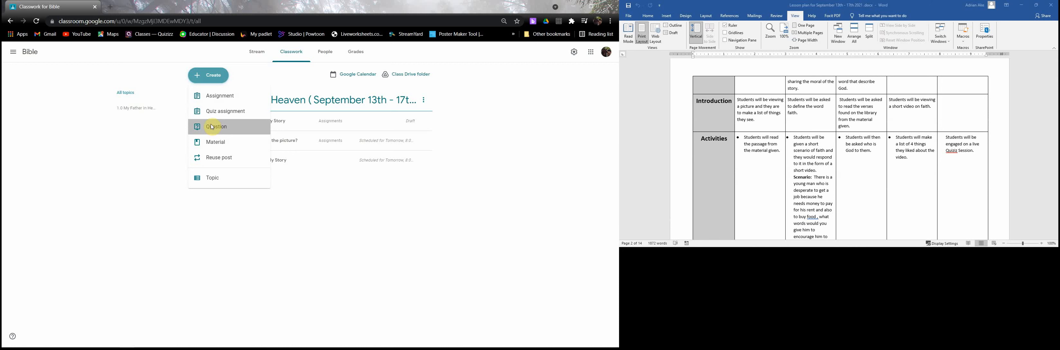
- Enter "How would you define the word FAITH ?" as the question, based on Tuesday's introduction in the lesson plan
scroll(856, 130, "down", 5)
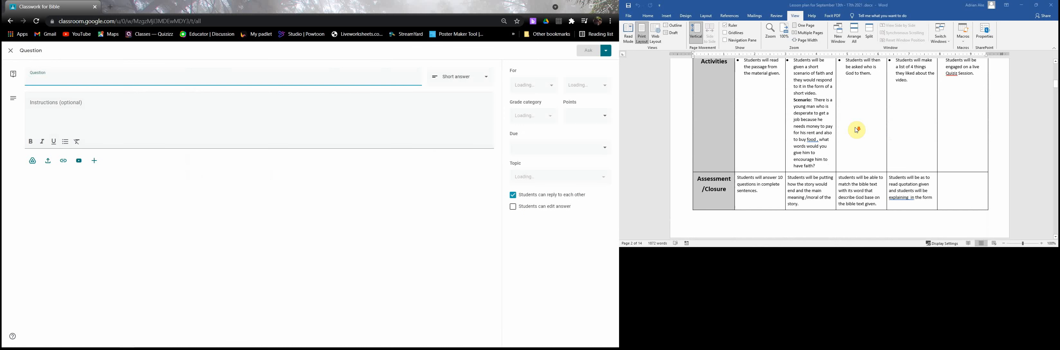
scroll(838, 165, "down", 3)
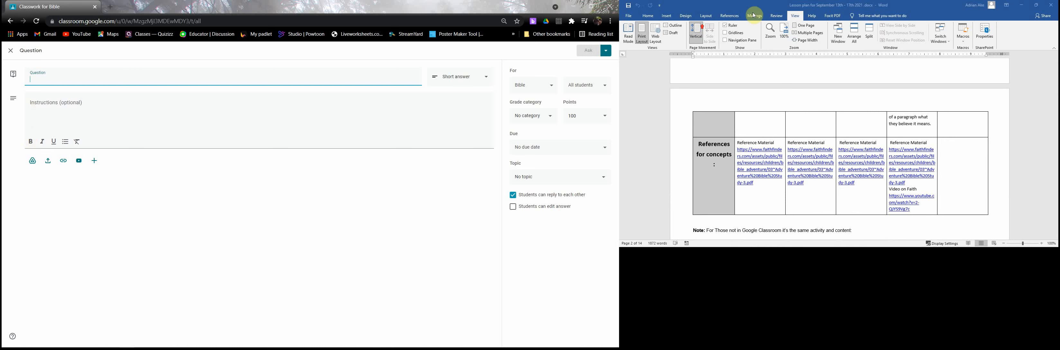
scroll(801, 90, "up", 8)
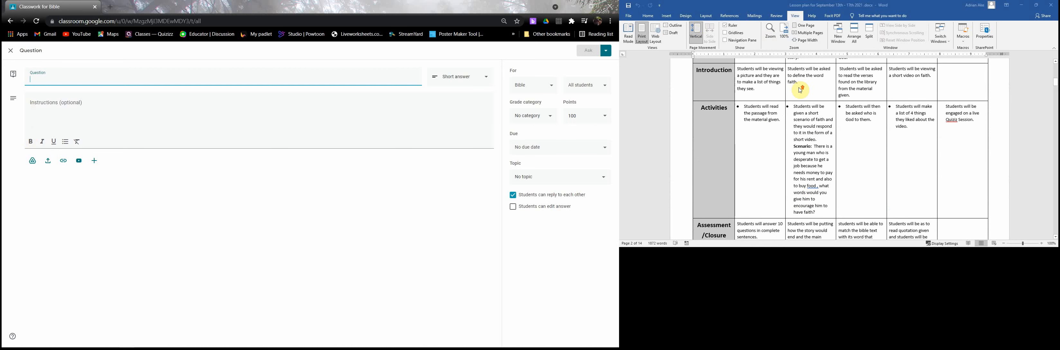
scroll(800, 90, "up", 3)
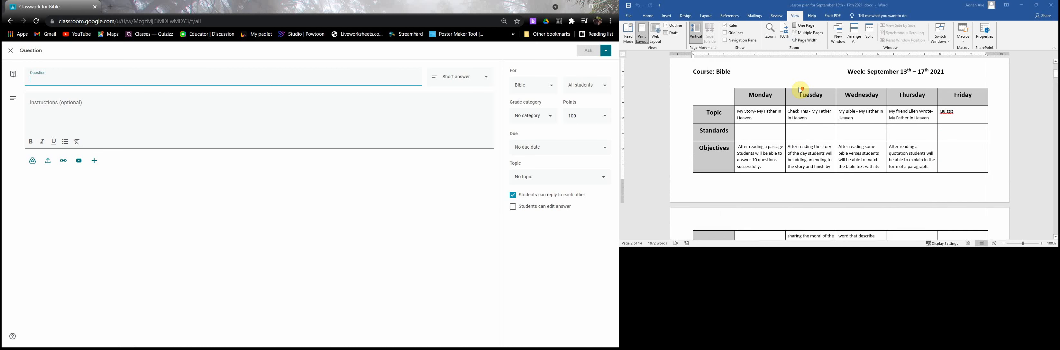
scroll(801, 90, "down", 3)
scroll(801, 90, "down", 3)
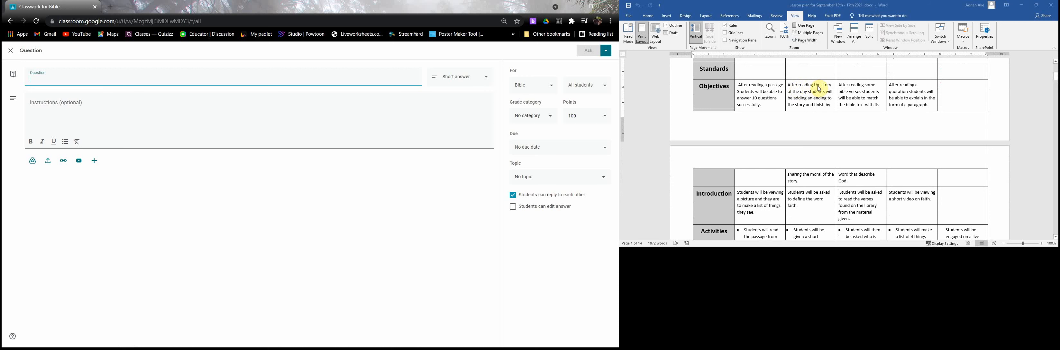
scroll(814, 98, "down", 1)
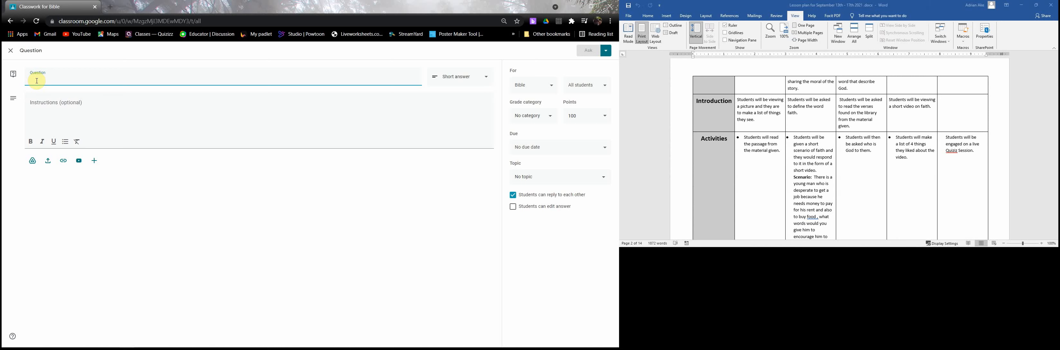
type("How would you define the word FAITH ?")
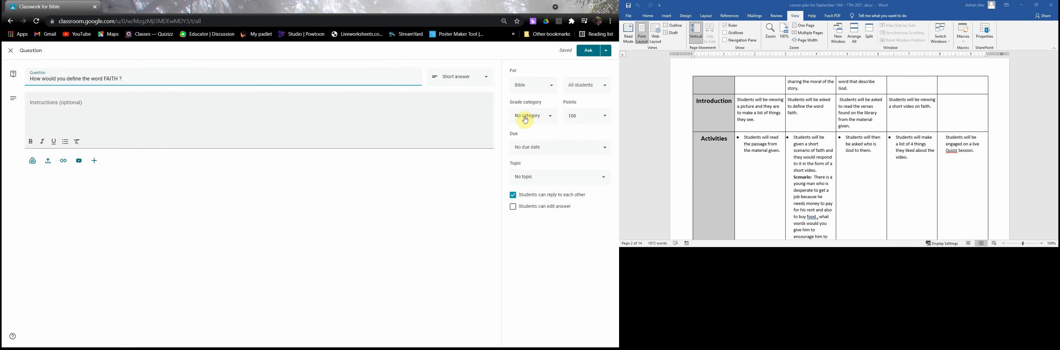
- Set the question's points to Ungraded
left_click(554, 115)
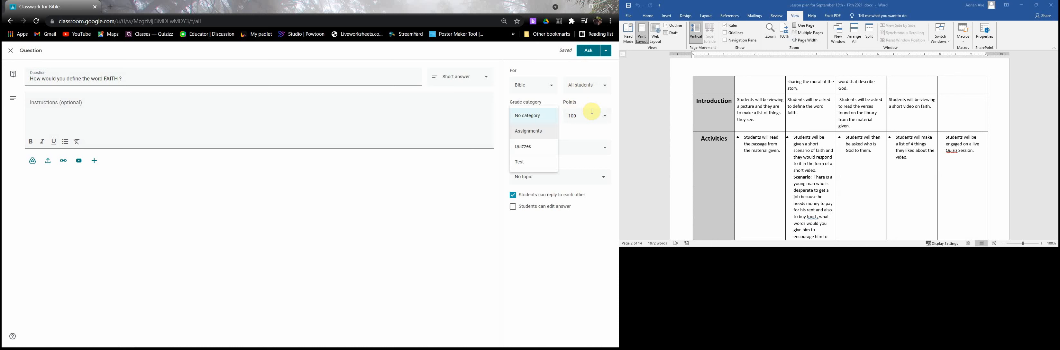
left_click(607, 115)
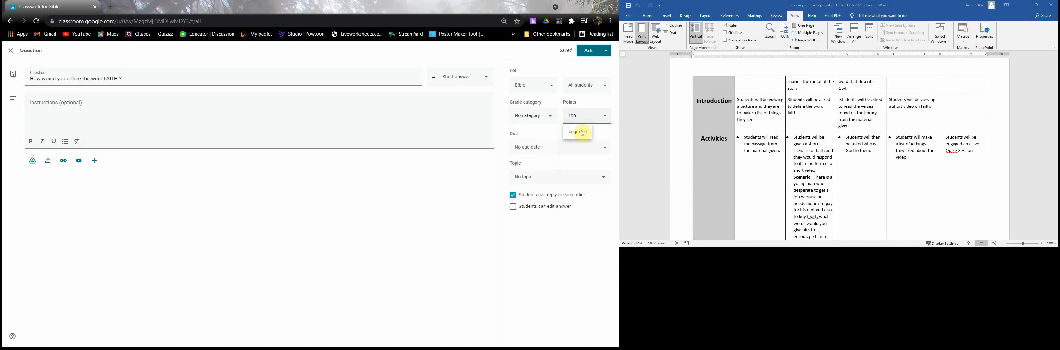
left_click(585, 131)
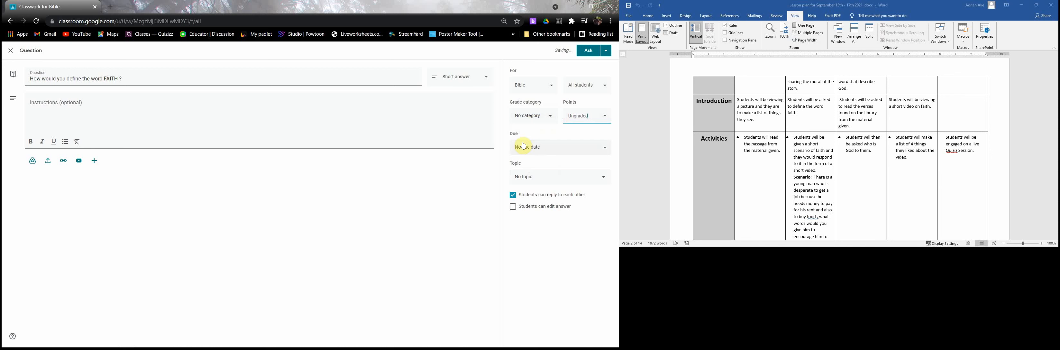
- Set the due date to Sep 14, 2021 at 11:59 PM and allow students to edit their answers
left_click(556, 150)
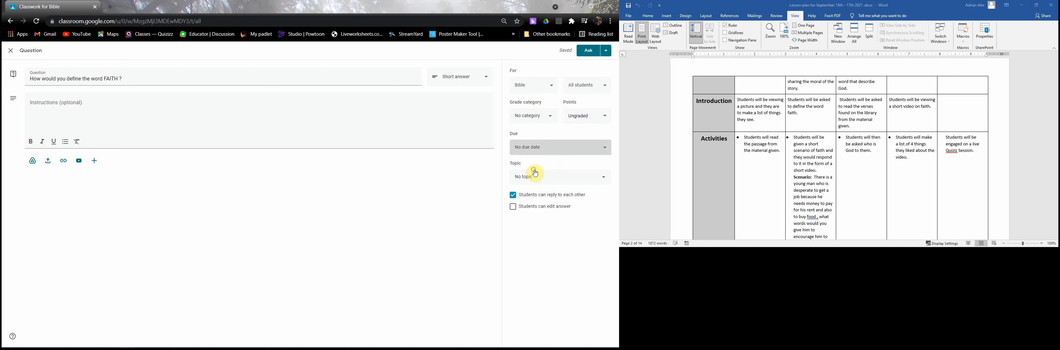
left_click(534, 171)
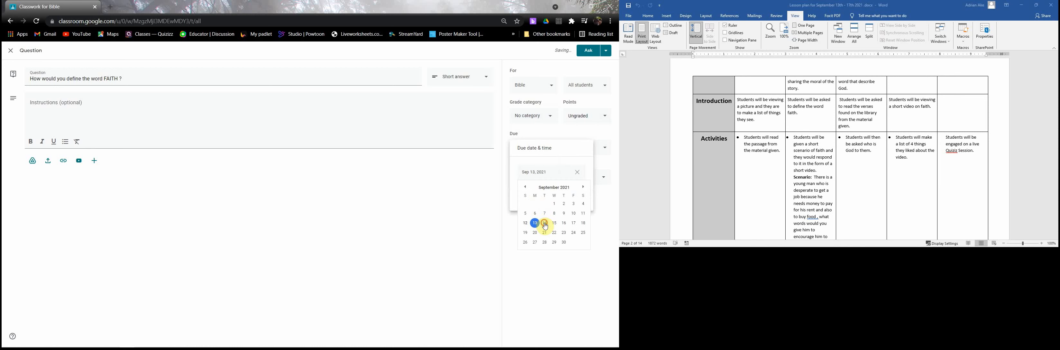
left_click(545, 223)
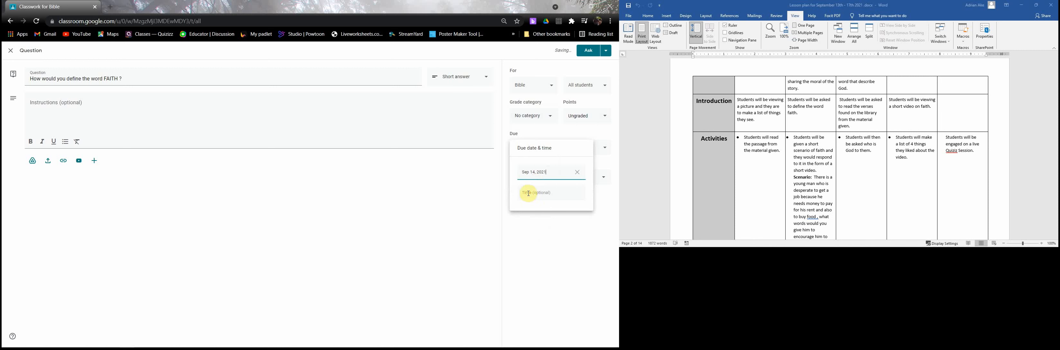
left_click(529, 193)
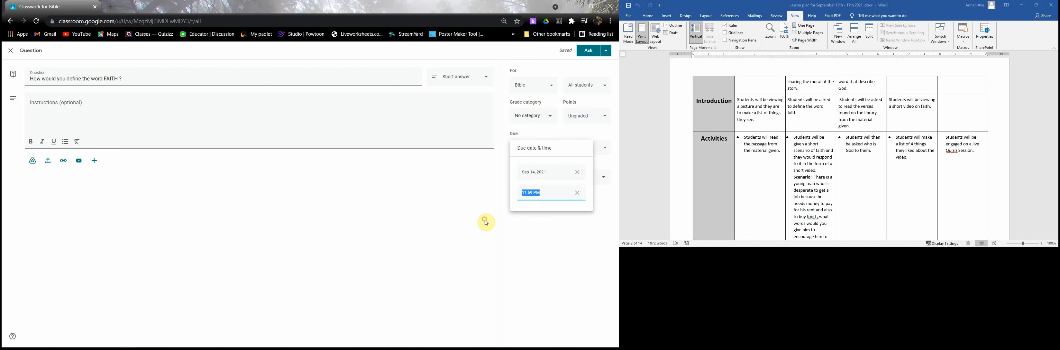
left_click(513, 212)
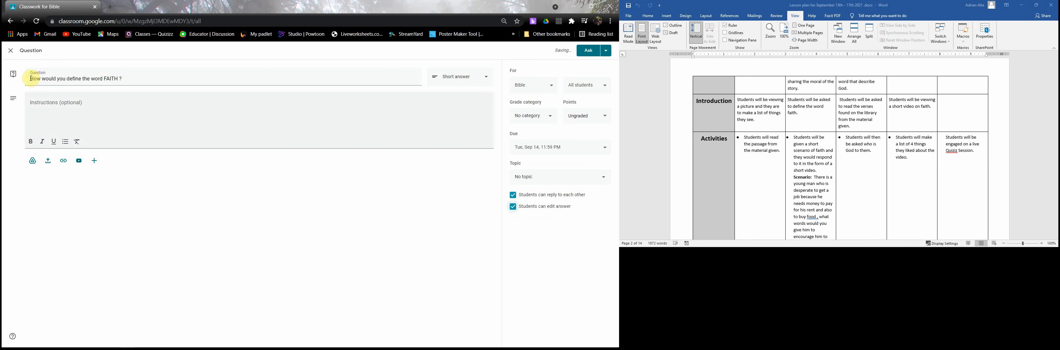
- Prefix the question with 1.2, add the instruction "Answer in no less than 3 sentences." and assign the 1.0 My Father In Heaven topic
left_click(28, 79)
type("1.2")
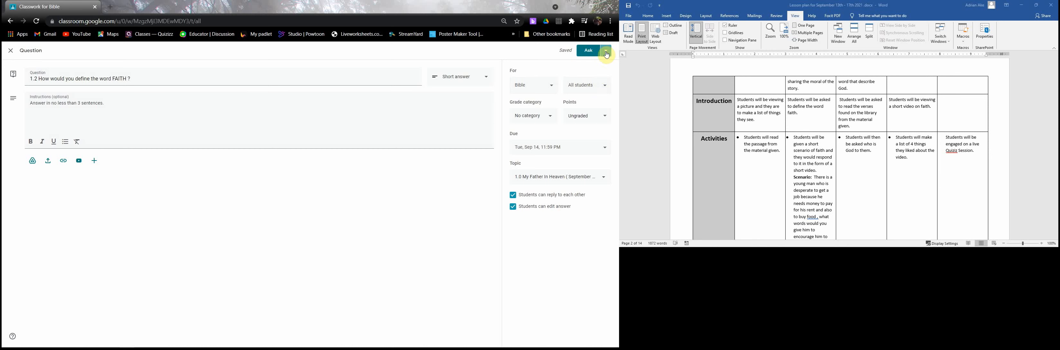
- Cancel asking the question without a grade category and set its grade category to Assignments
left_click(582, 63)
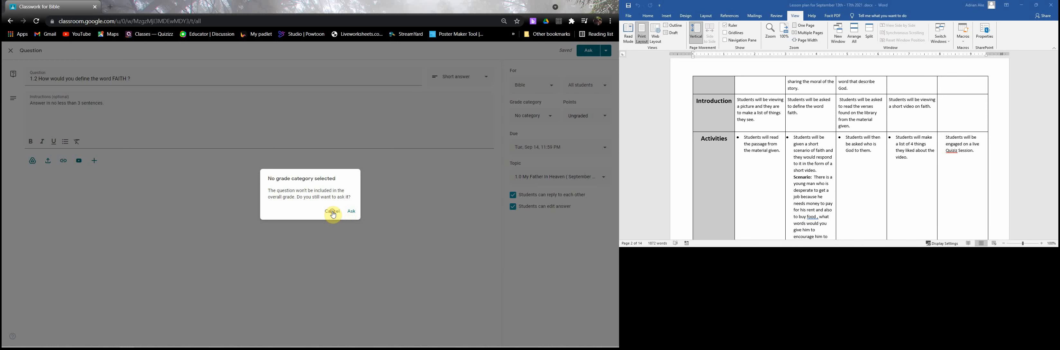
left_click(333, 212)
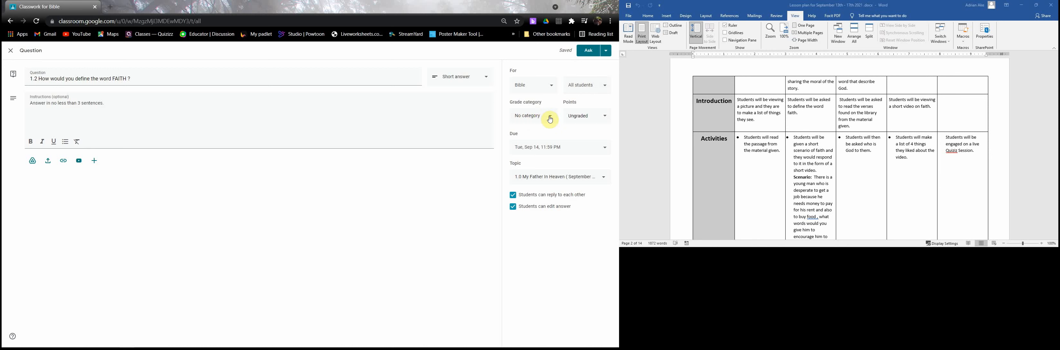
left_click(528, 132)
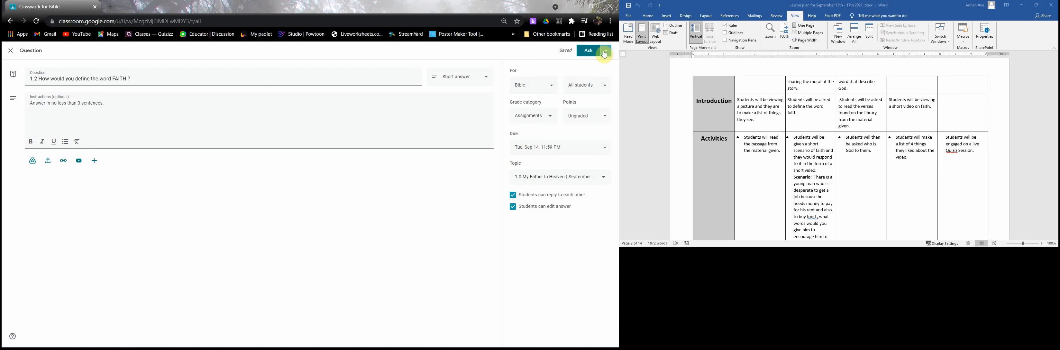
- Schedule the 1.2 faith question for Sep 14, 2021 at 8:00 AM
left_click(587, 65)
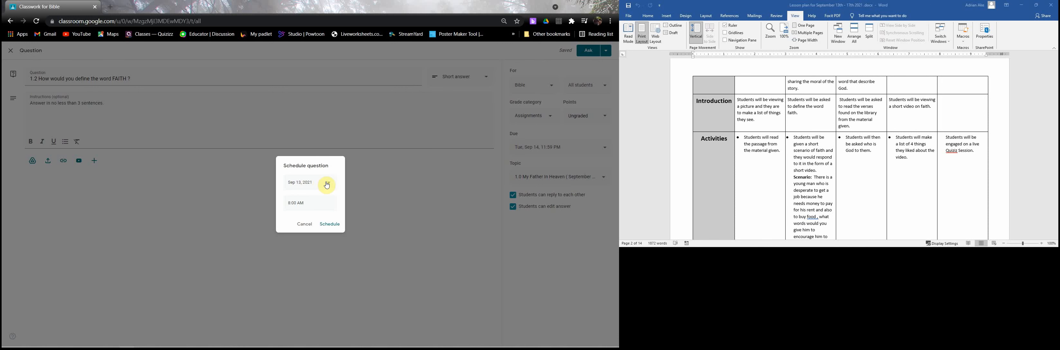
left_click(327, 184)
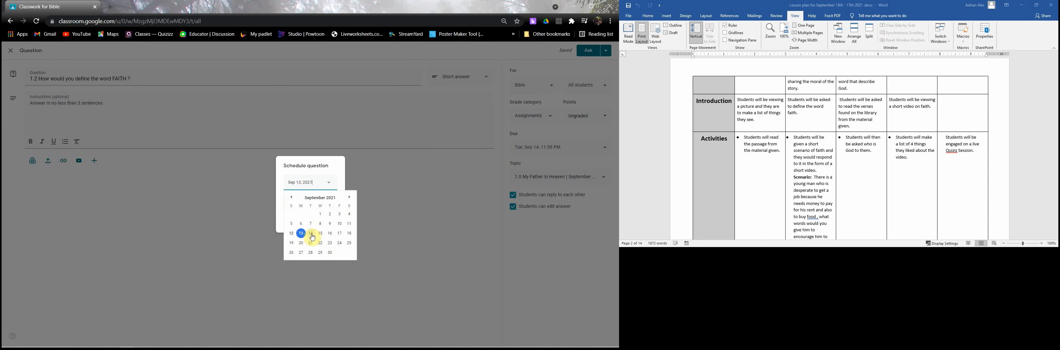
left_click(312, 234)
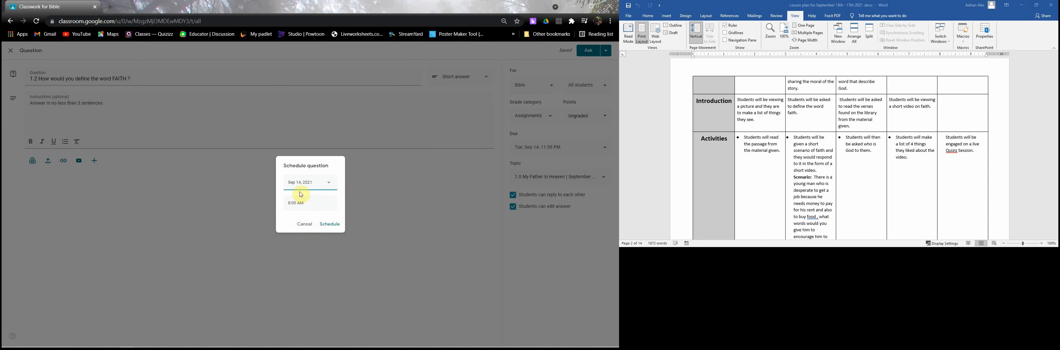
left_click(327, 223)
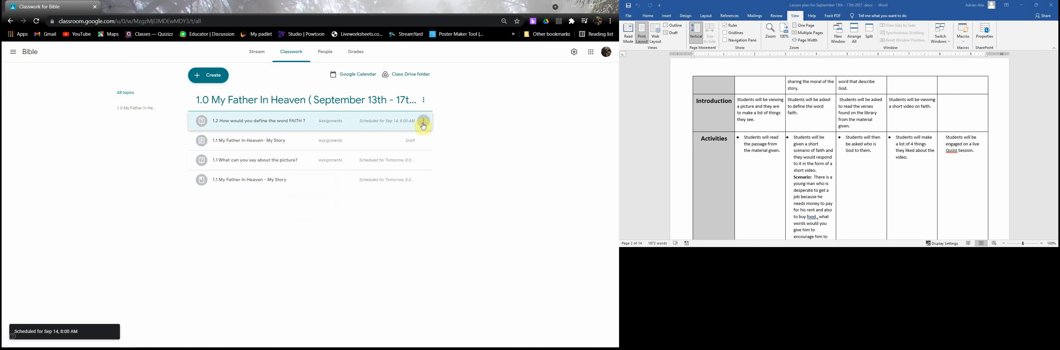
- Move the 1.2 faith question down to the end of the 1.0 My Father In Heaven topic, below the 1.1 items
left_click(423, 122)
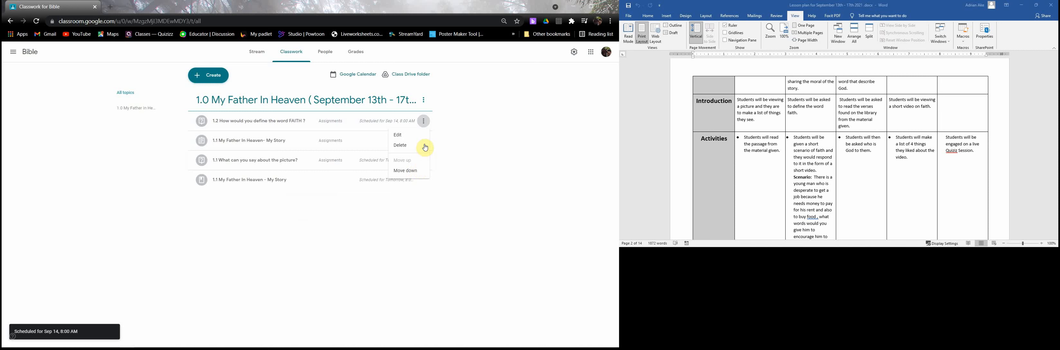
left_click(406, 170)
left_click(424, 140)
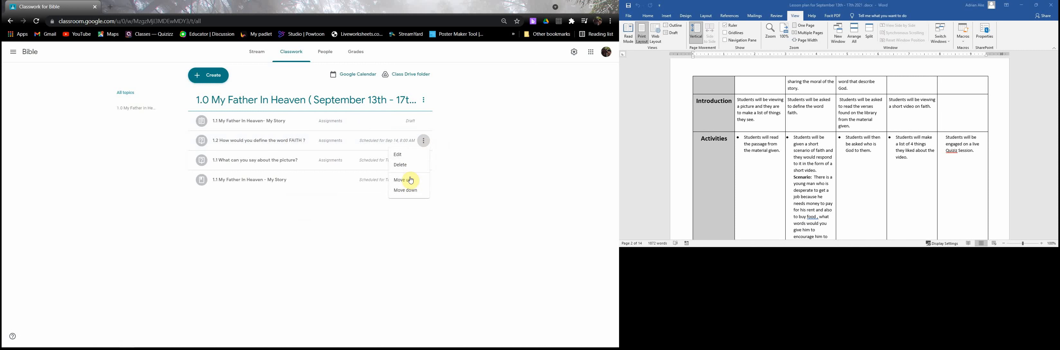
left_click(405, 194)
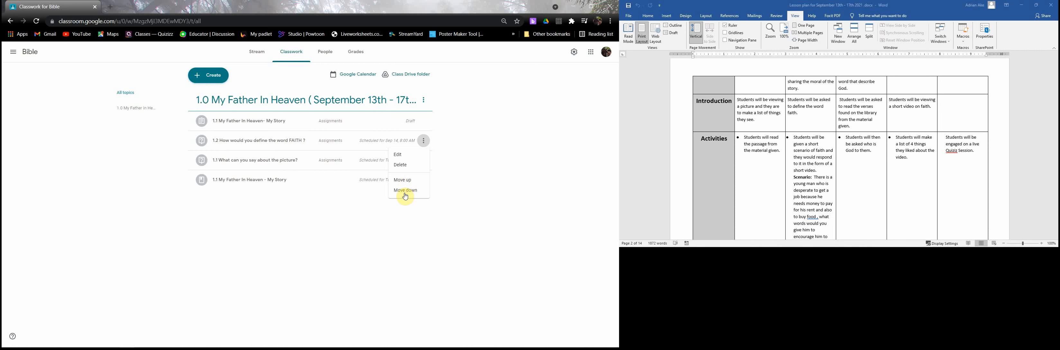
left_click(424, 160)
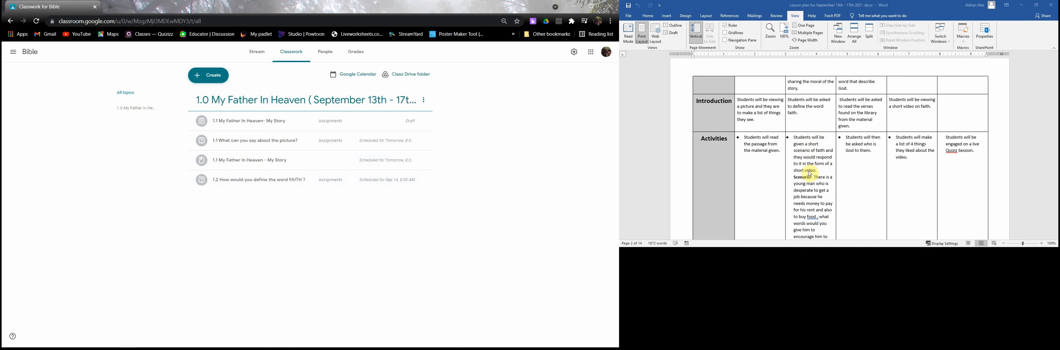
- Check Tuesday's activity in the lesson plan and create a new assignment titled "What if"
scroll(818, 135, "down", 2)
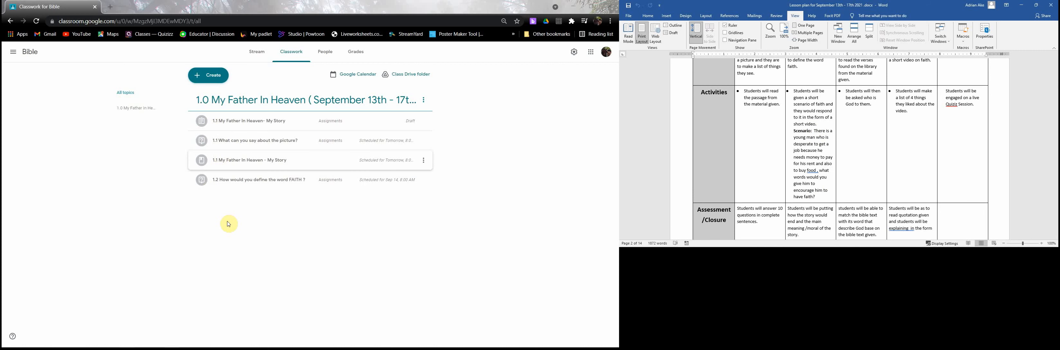
left_click(203, 79)
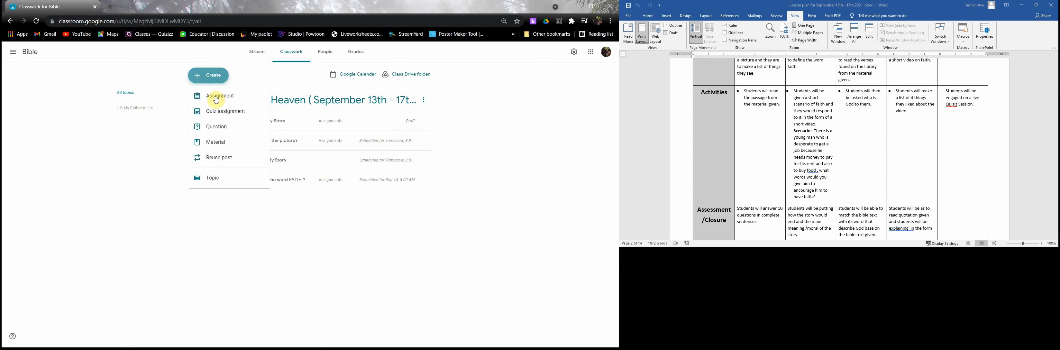
left_click(217, 99)
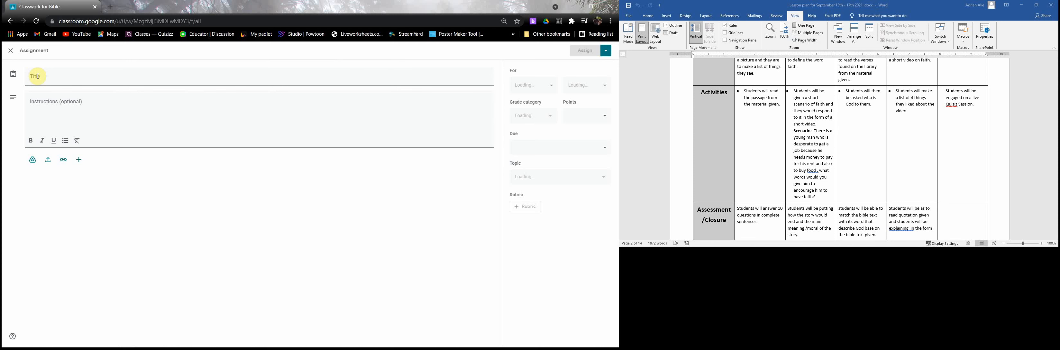
left_click(37, 76)
type("What if")
- Copy Tuesday's topic text, "Check This - My Father in Heaven", from the lesson plan table
scroll(740, 152, "up", 3)
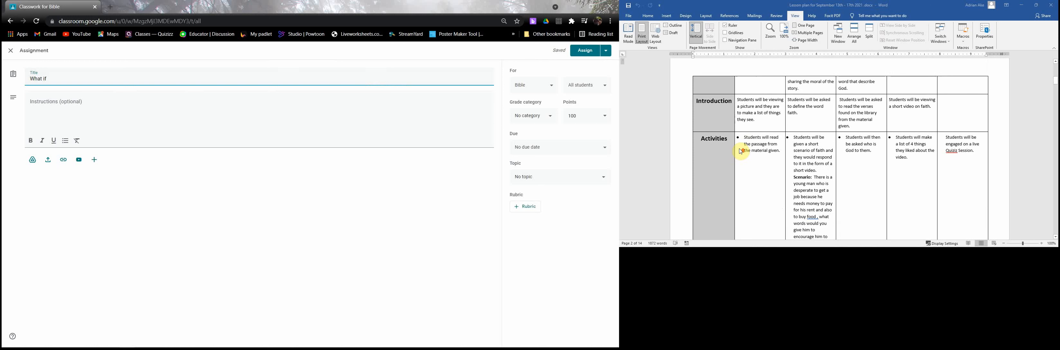
scroll(741, 151, "up", 10)
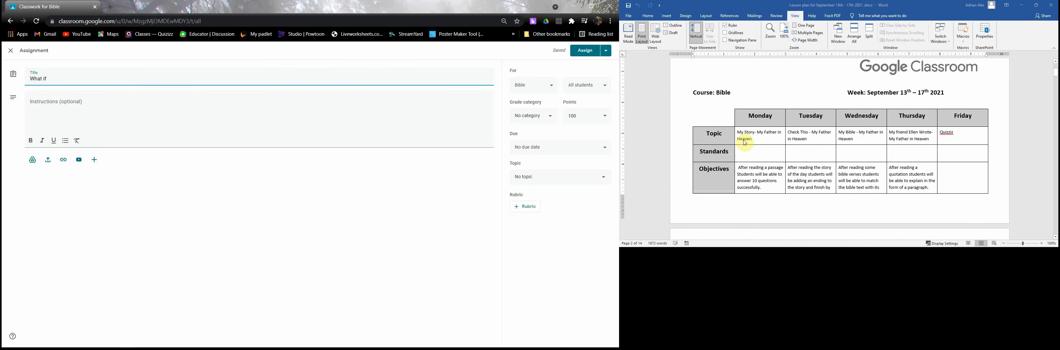
scroll(744, 142, "down", 1)
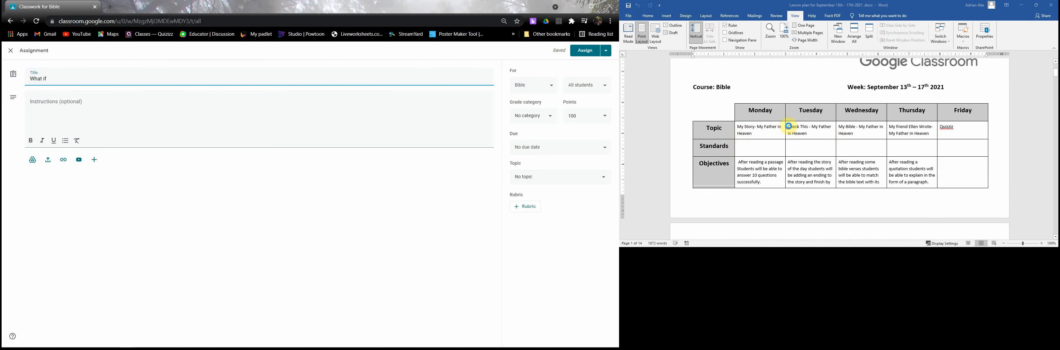
left_click(789, 128)
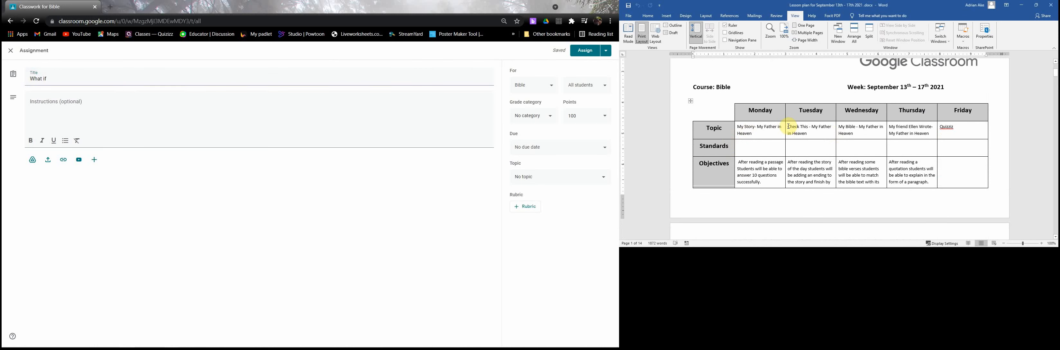
triple_click(806, 132)
right_click(805, 131)
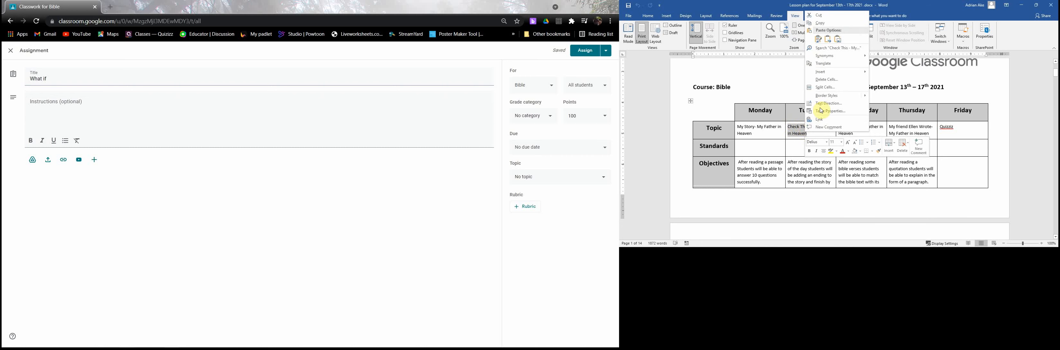
left_click(824, 24)
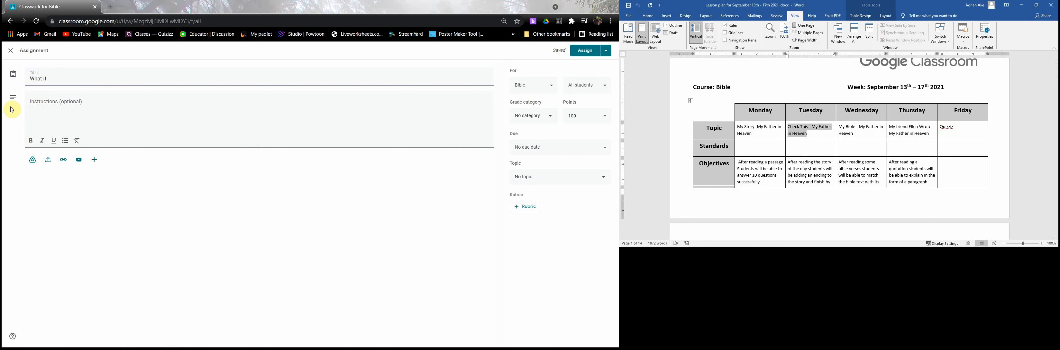
- Replace the assignment's title with the copied topic, prefixed with 1.2: "1.2 Check This - My Father in Heaven"
left_click(47, 78)
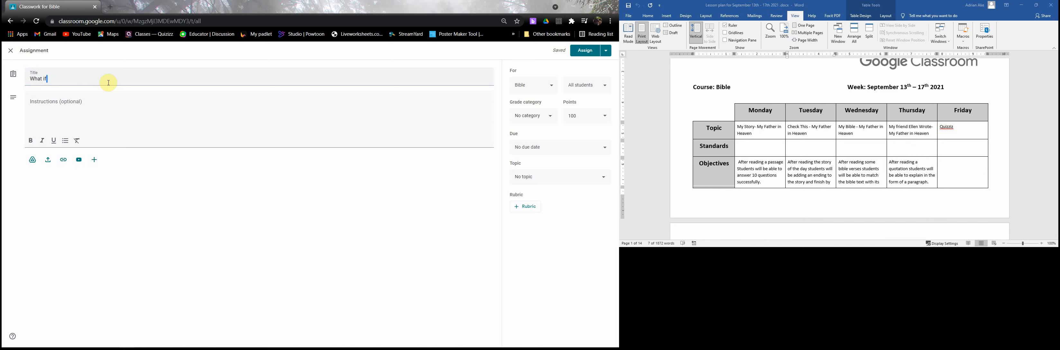
left_click_drag(109, 83, 14, 99)
key("ctrl+v")
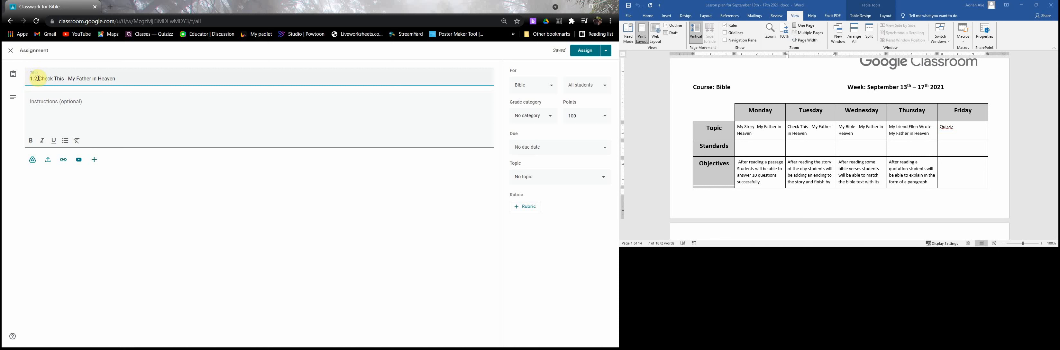
left_click(38, 78)
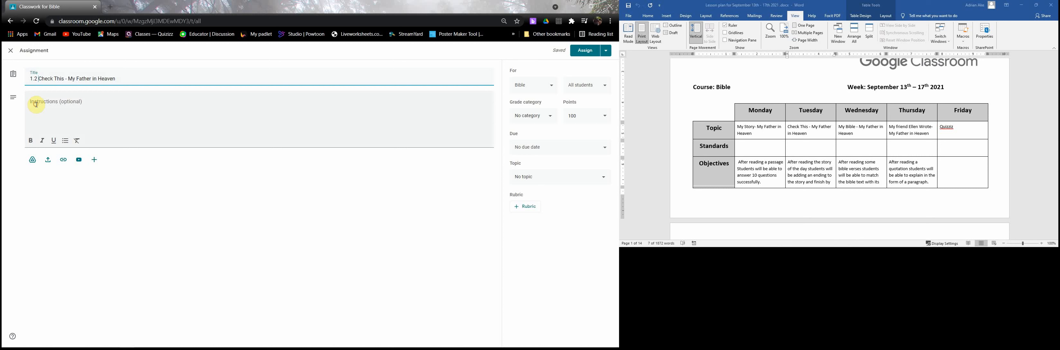
- Paste Tuesday's Scenario text from the lesson plan as instructions and add "In the form of a video explain how would you react to this situation?"
left_click(243, 95)
scroll(788, 170, "down", 10)
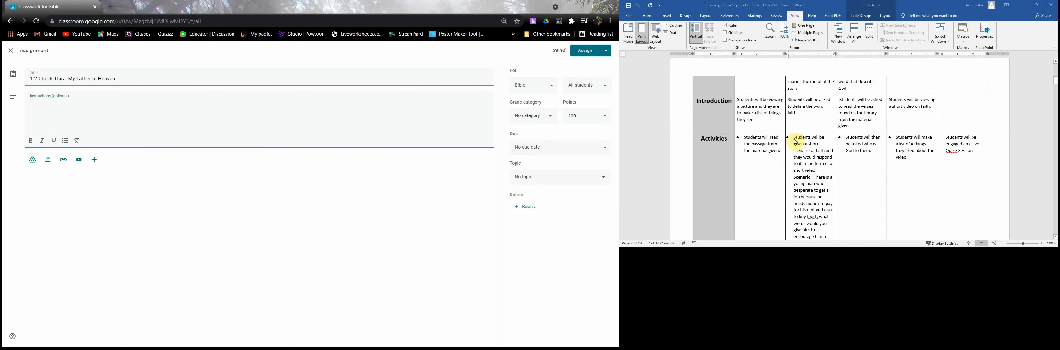
left_click(796, 137)
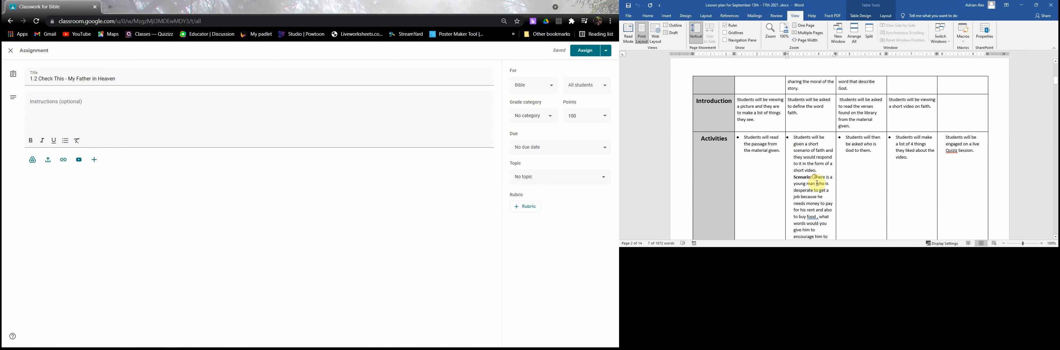
left_click_drag(815, 176, 816, 184)
left_click(821, 210)
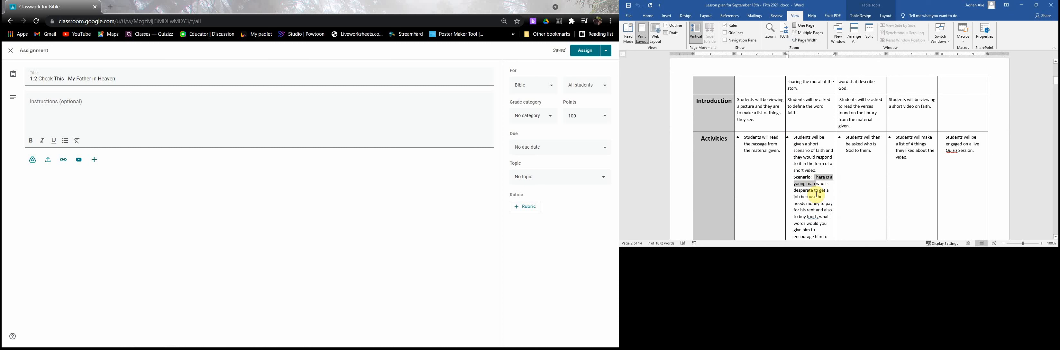
scroll(813, 164, "down", 2)
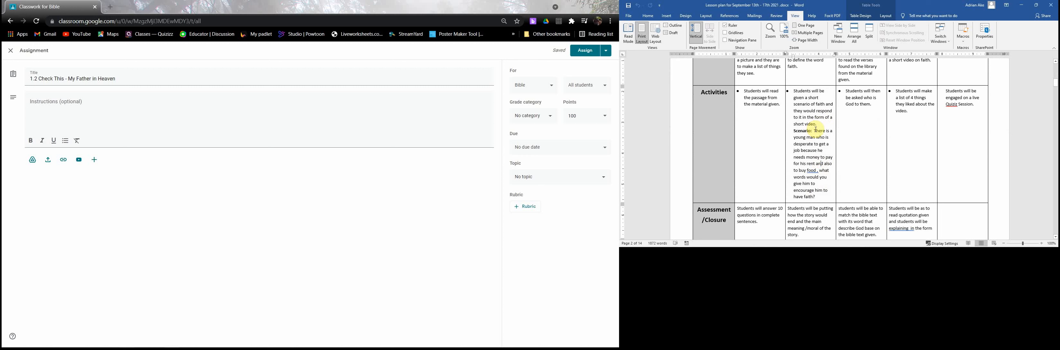
left_click_drag(814, 130, 815, 145)
left_click(824, 195, "shift")
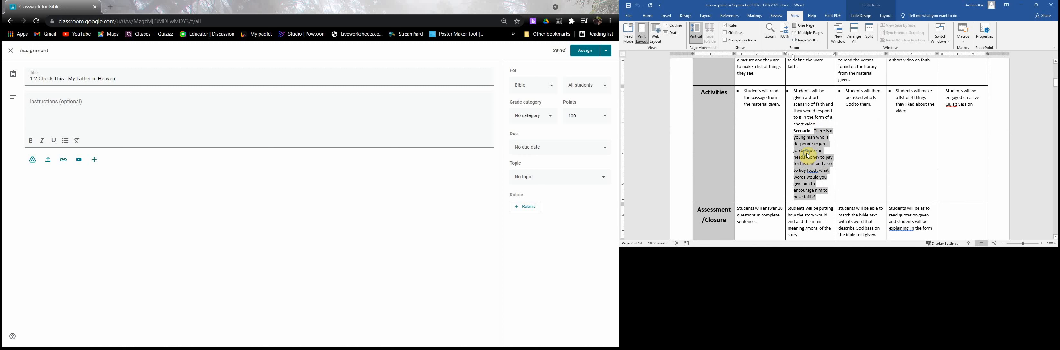
left_click(793, 131)
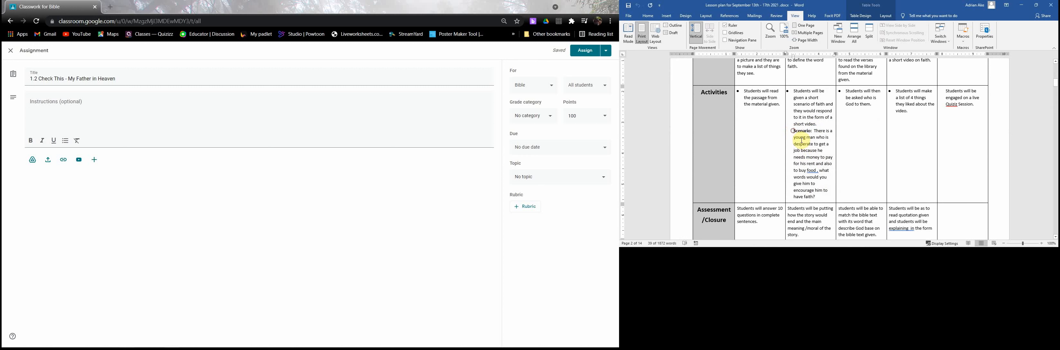
left_click(818, 197, "shift")
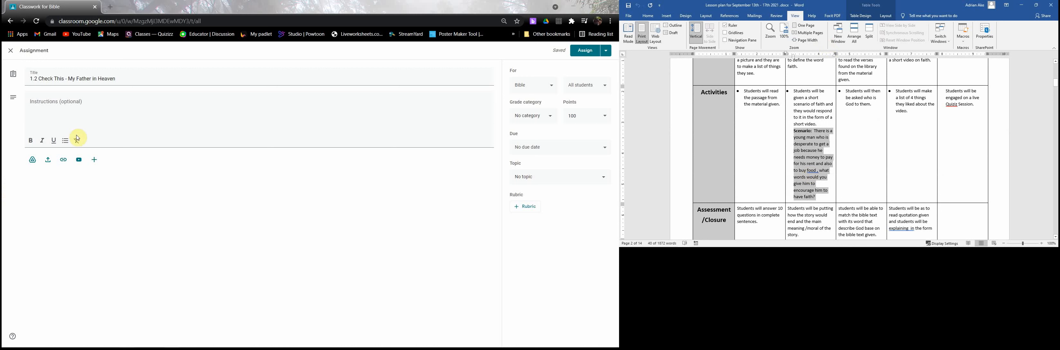
left_click(43, 104)
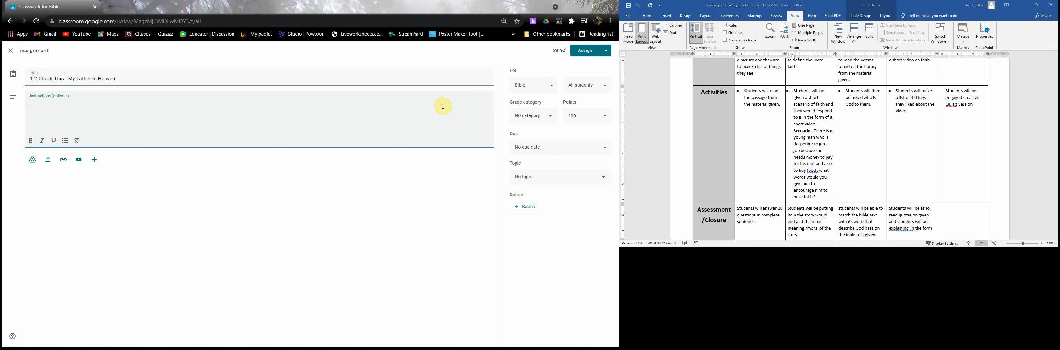
key("ctrl+v")
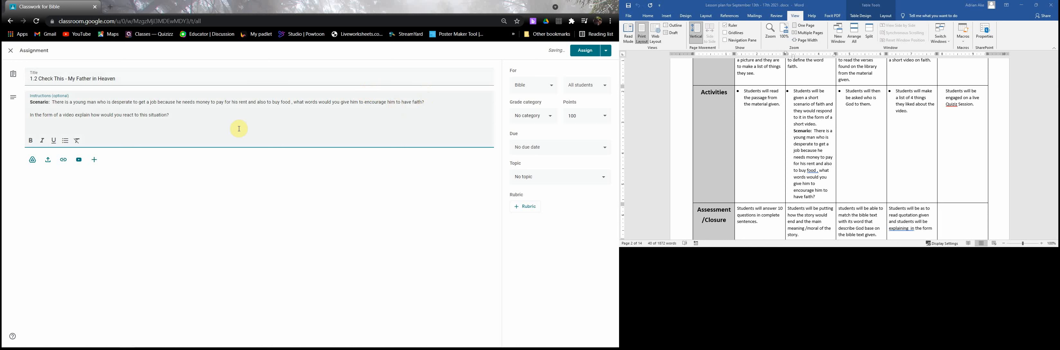
- Make the video question line at the end of the assignment's instructions bold
left_click(31, 116)
left_click_drag(31, 116, 172, 116)
left_click(35, 140)
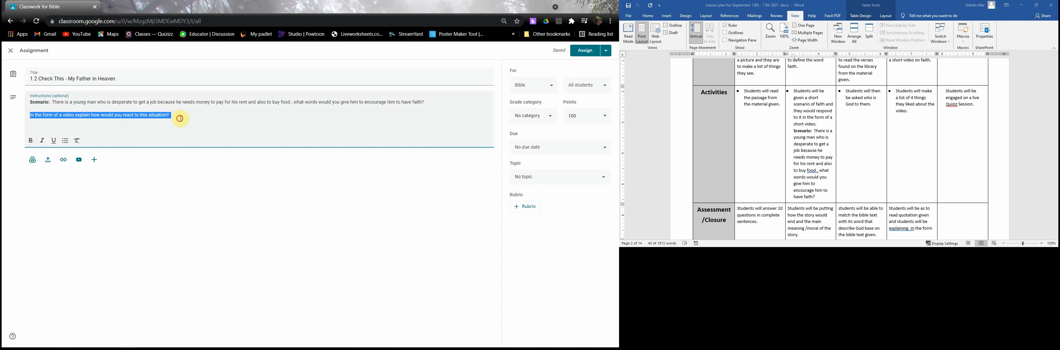
key("ctrl+b")
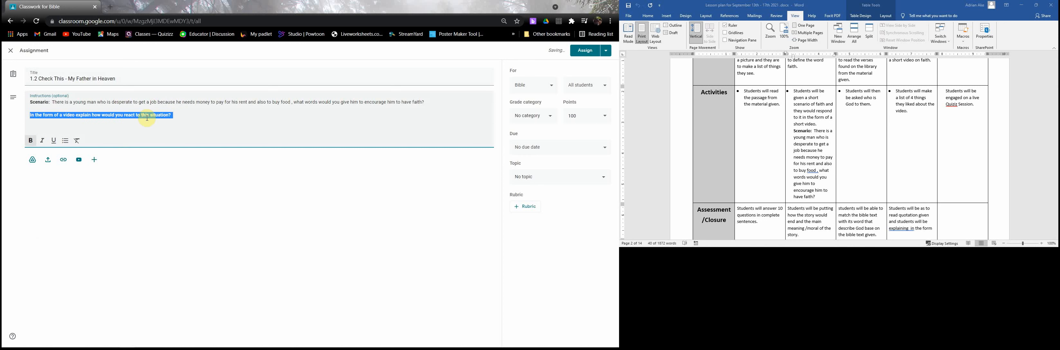
left_click(74, 202)
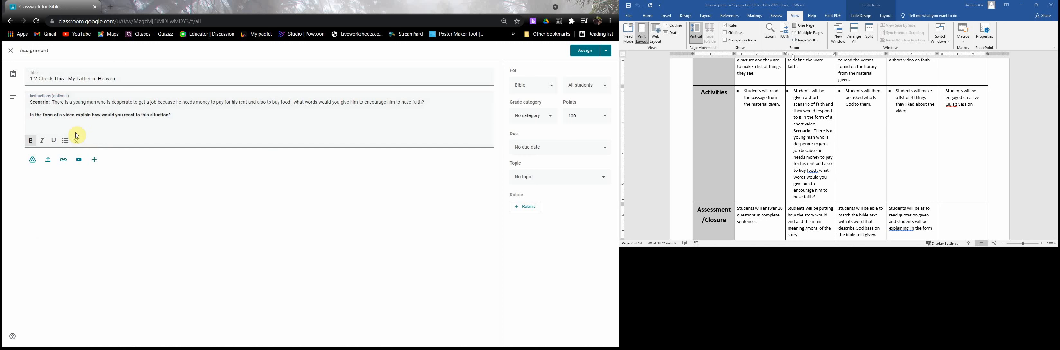
- Set the grade category to Assignments, the due date to Sep 14, 2021 at 11:59 PM, and the topic to 1.0 My Father In Heaven
left_click(531, 135)
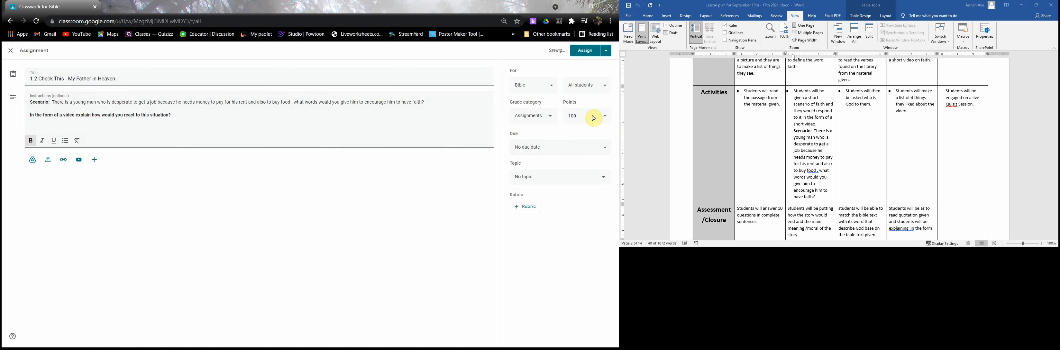
left_click(553, 153)
left_click(550, 178)
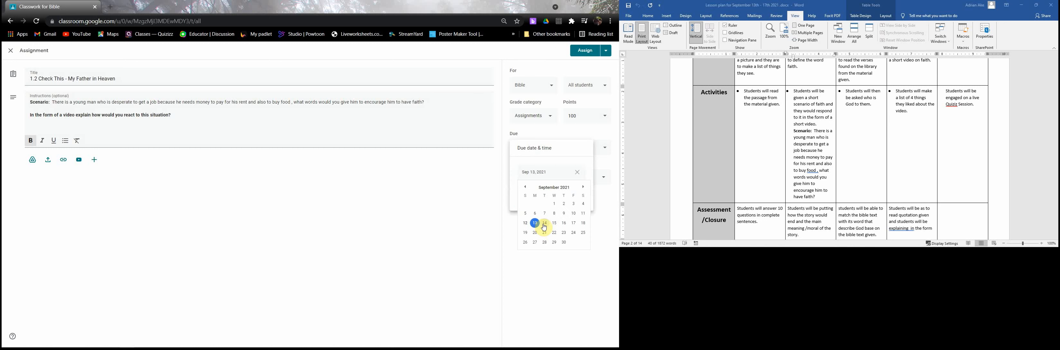
left_click(535, 223)
left_click(545, 222)
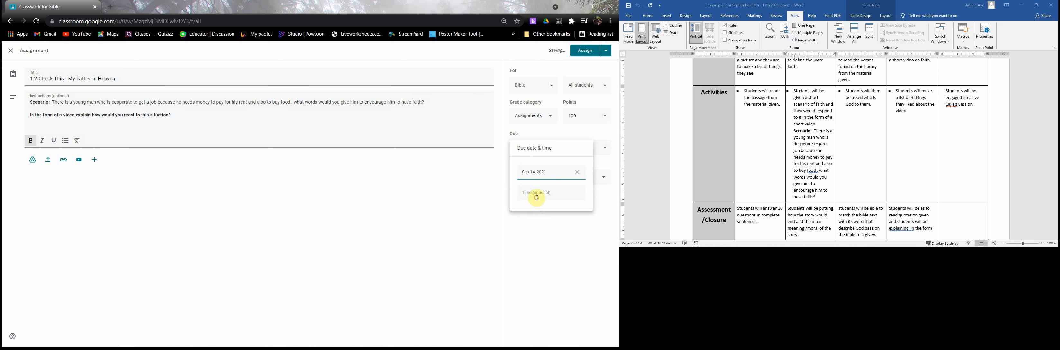
left_click(553, 178)
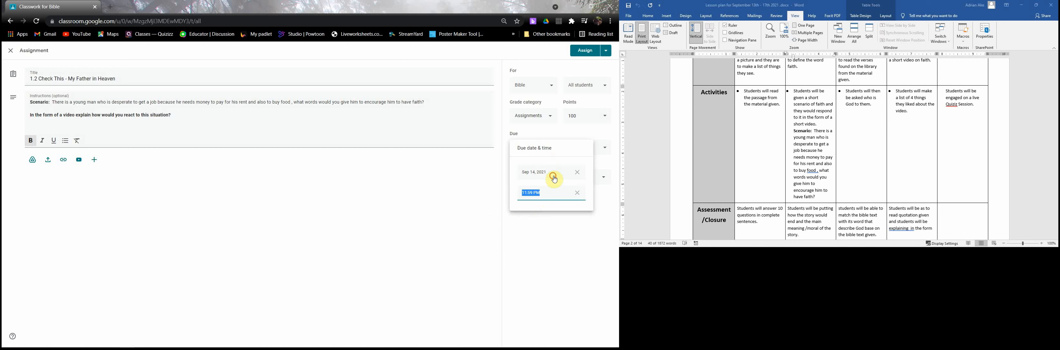
left_click(547, 218)
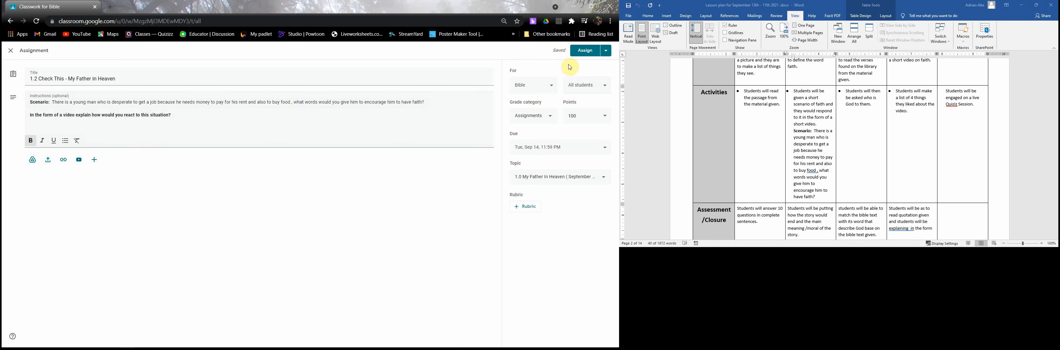
- Schedule the 1.2 Check This assignment for Sep 14, 2021 at 8:00 AM
left_click(606, 53)
left_click(587, 64)
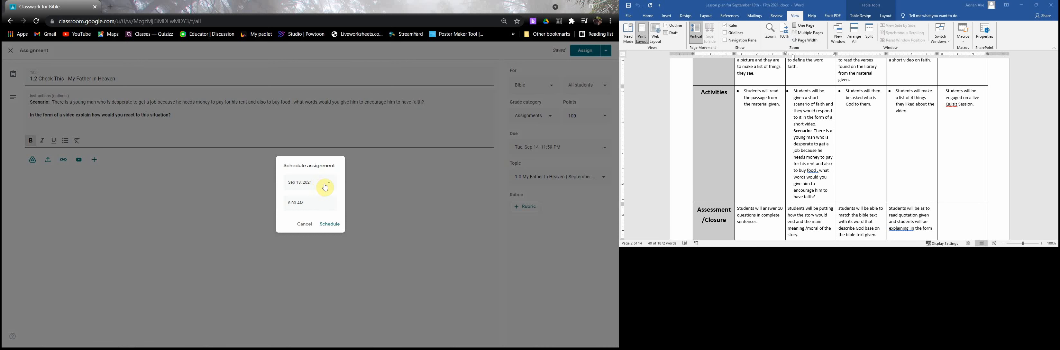
left_click(327, 182)
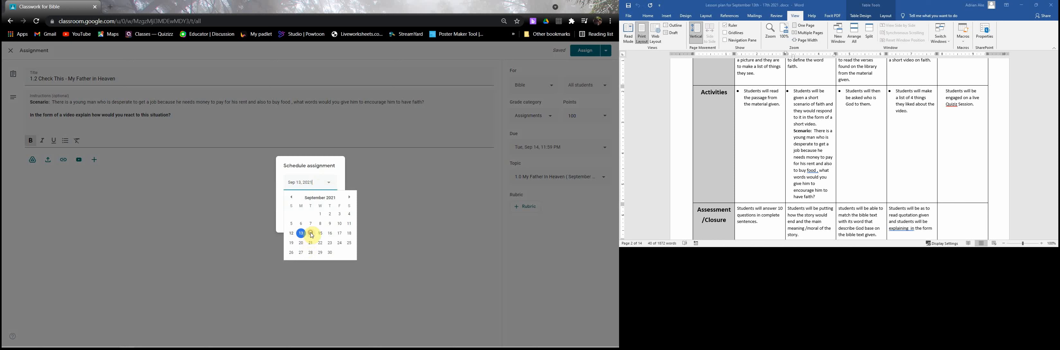
left_click(311, 235)
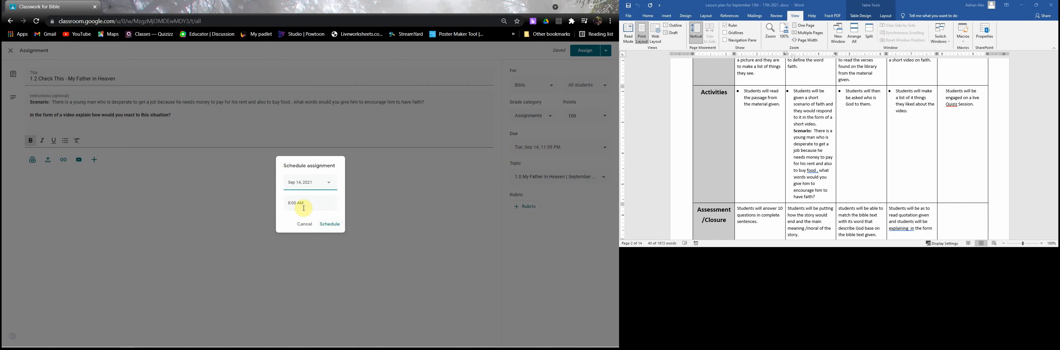
left_click(330, 225)
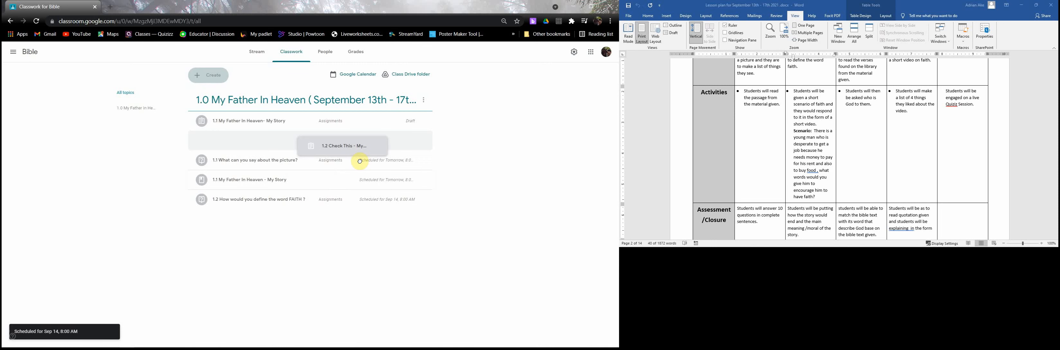
left_click_drag(360, 161, 350, 214)
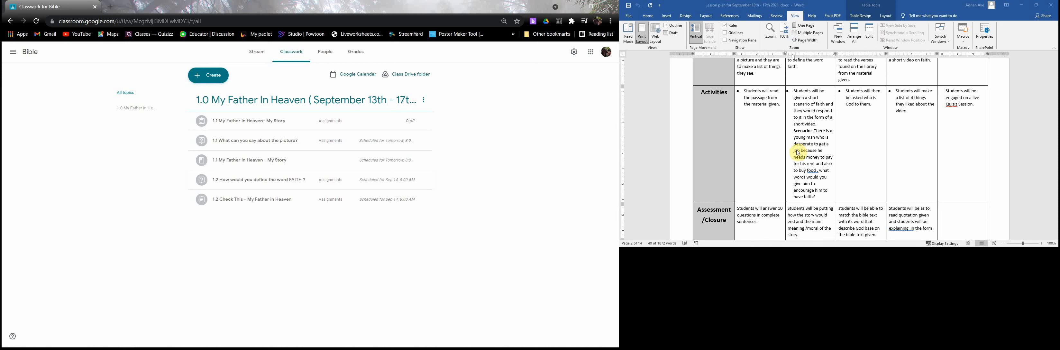
- Compare the lesson plan's Assessment/Closure entries for Monday and Tuesday with the assignments already in the classwork list
scroll(791, 132, "down", 3)
left_click(790, 131)
left_click(789, 131)
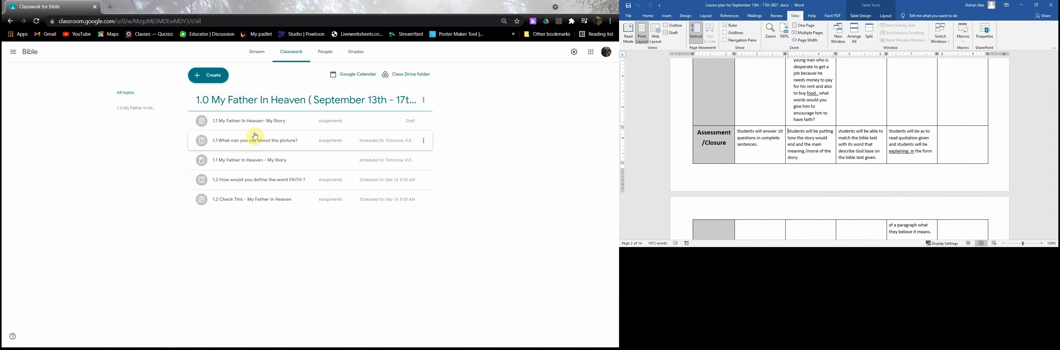
scroll(767, 157, "down", 1)
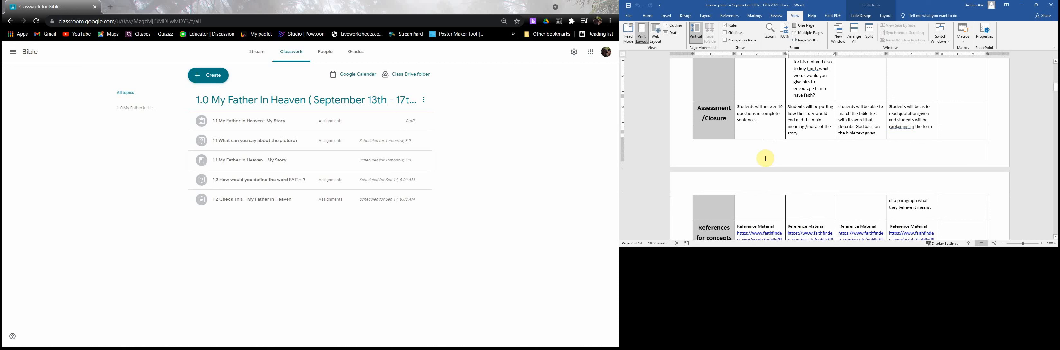
scroll(764, 154, "up", 2)
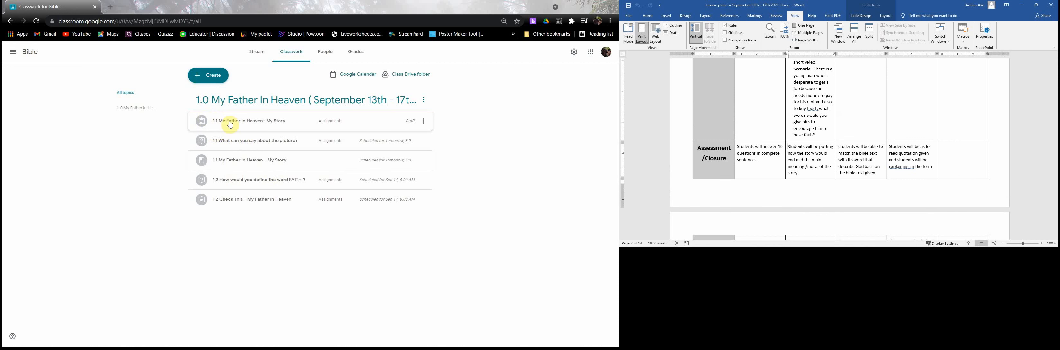
scroll(766, 160, "down", 1)
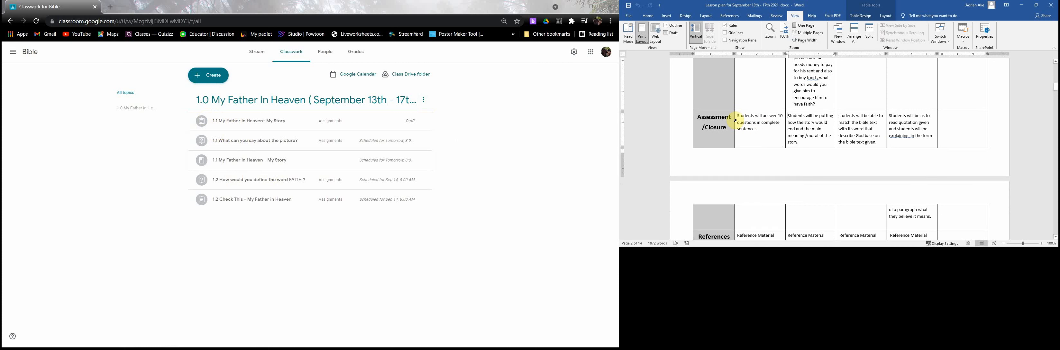
left_click(738, 117)
double_click(754, 134)
left_click(754, 135)
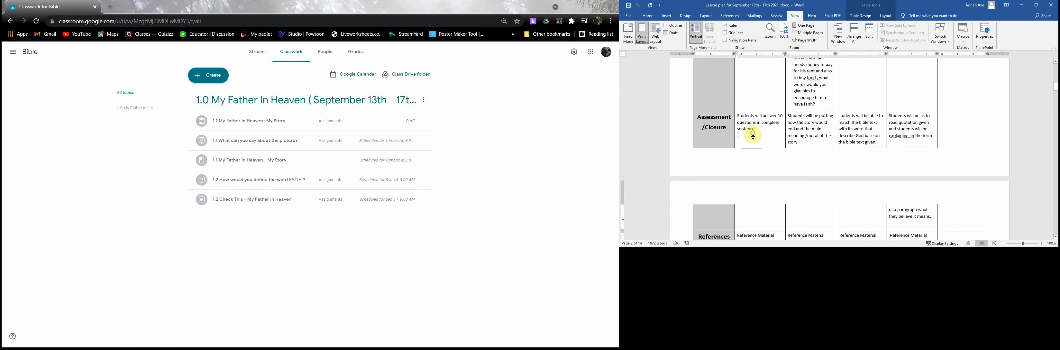
scroll(755, 133, "up", 1)
scroll(751, 129, "down", 1)
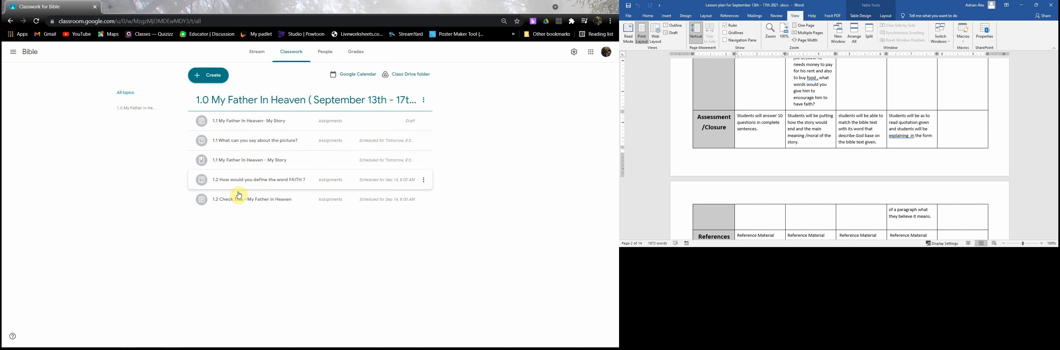
- Read Tuesday's Assessment/Closure entry on the story's ending and moral, along with Tuesday's introduction and activities
left_click(803, 131)
scroll(803, 131, "down", 1)
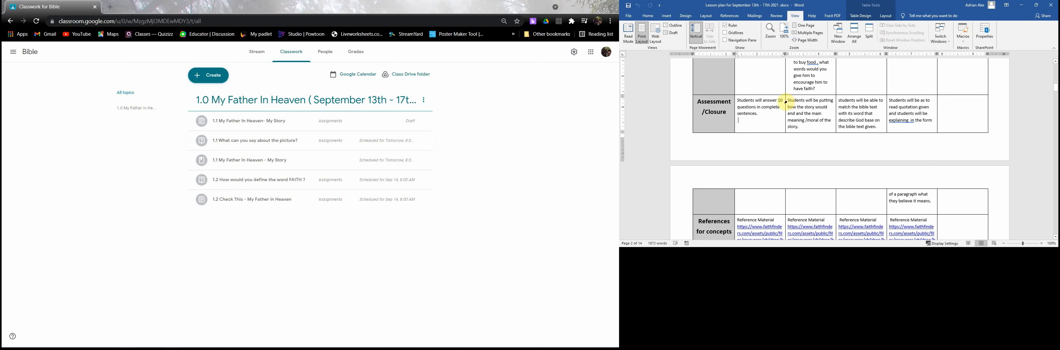
scroll(789, 102, "down", 1)
left_click_drag(789, 102, 792, 107)
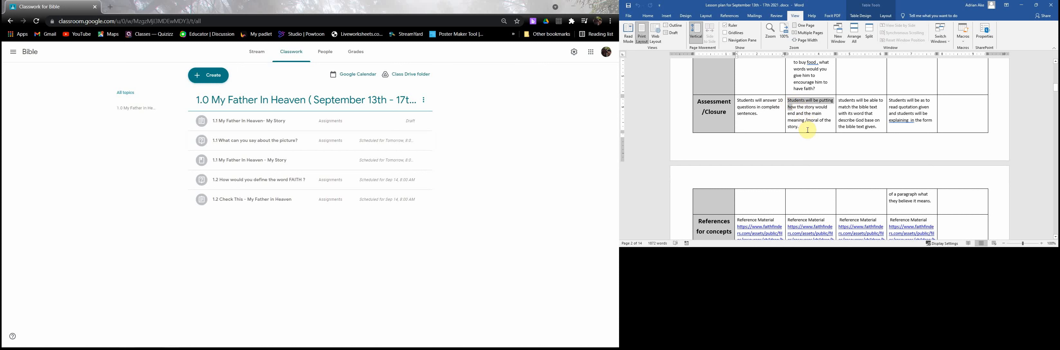
left_click_drag(807, 131, 805, 109)
scroll(802, 119, "down", 1)
scroll(805, 109, "up", 1)
left_click(805, 109)
scroll(807, 109, "up", 5)
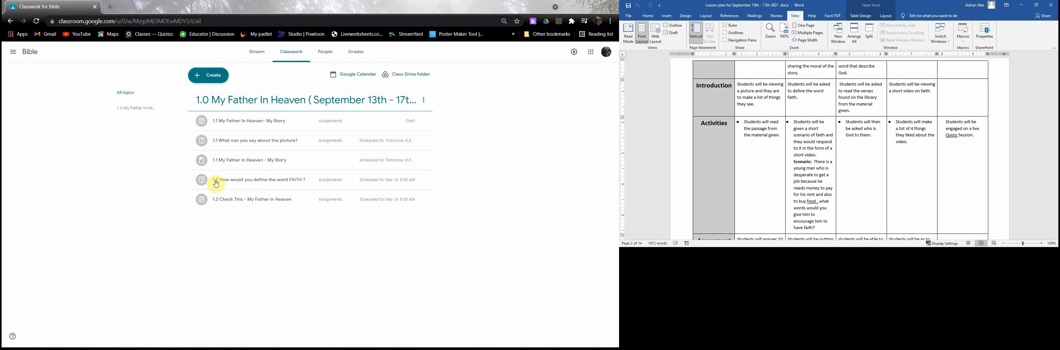
- Create a new assignment in the Bible classwork for Tuesday's closing activity
left_click(198, 81)
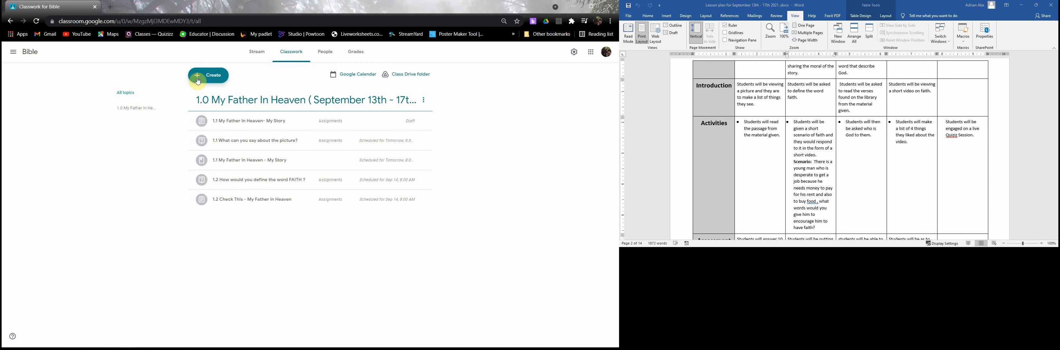
left_click(212, 98)
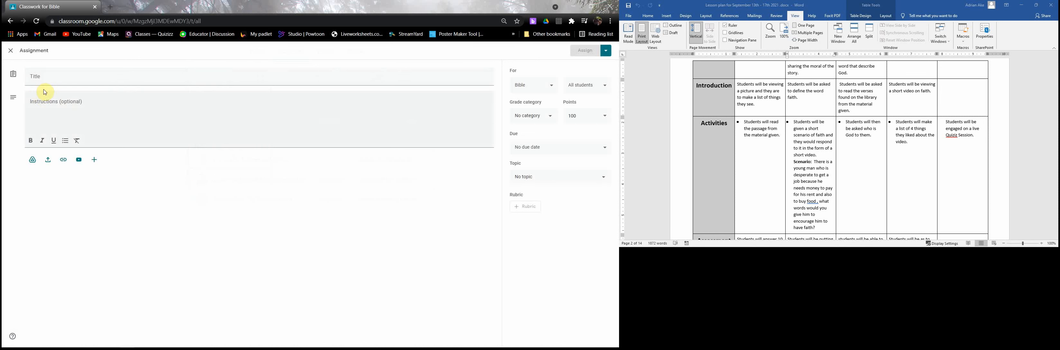
left_click(61, 75)
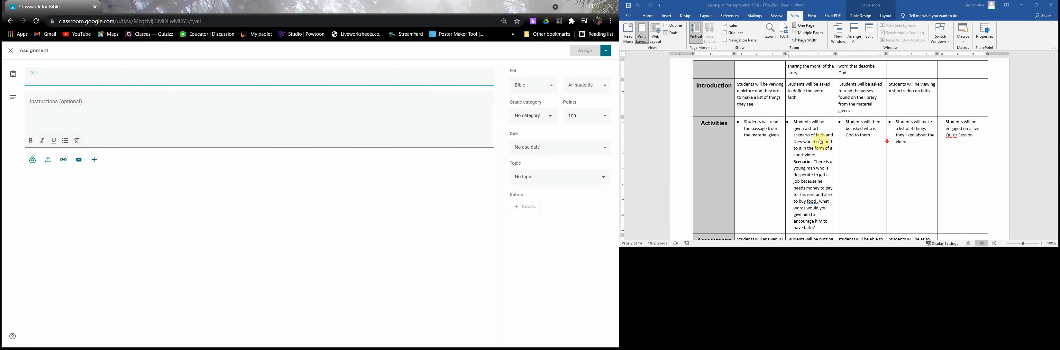
- Copy Tuesday's closure text into the instructions, reworded as "Put an ending to the story of the week of how the story would end and the main meaning /moral of the story."
scroll(820, 142, "down", 3)
scroll(820, 142, "down", 3)
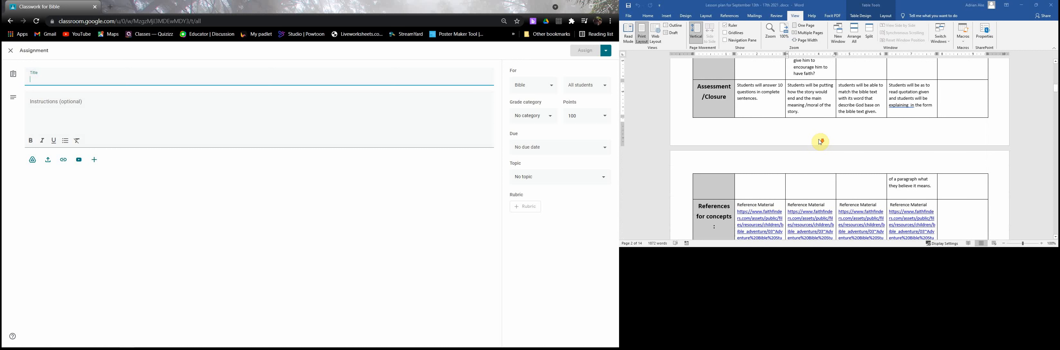
left_click(815, 84)
left_click(819, 85)
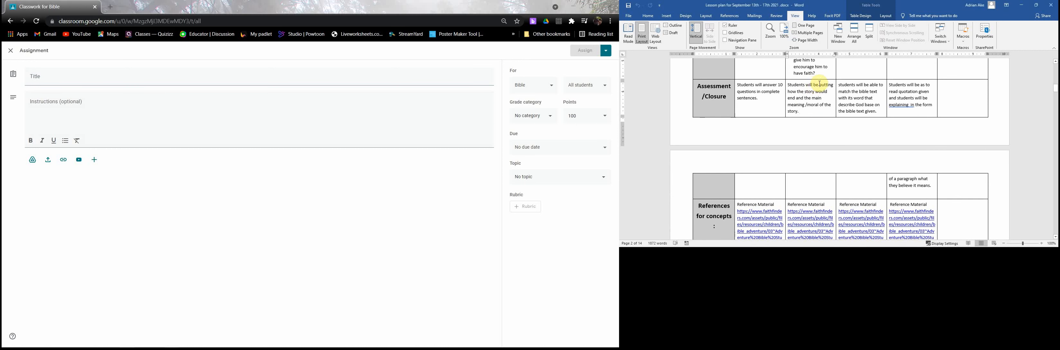
left_click(823, 112, "shift")
key("ctrl+c")
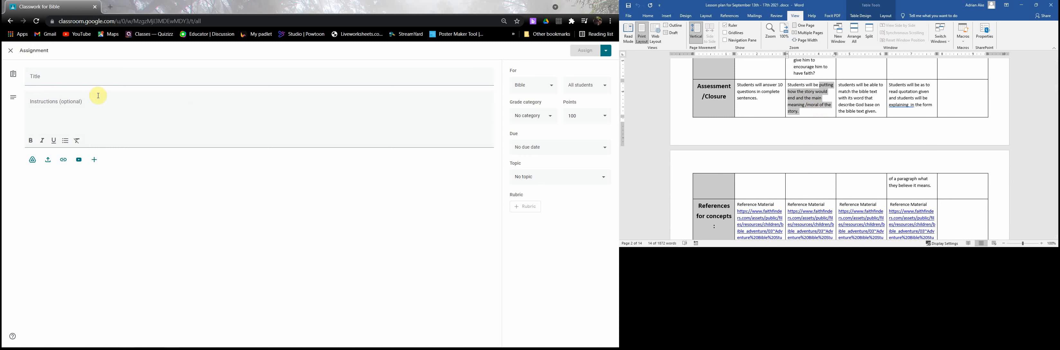
left_click(47, 104)
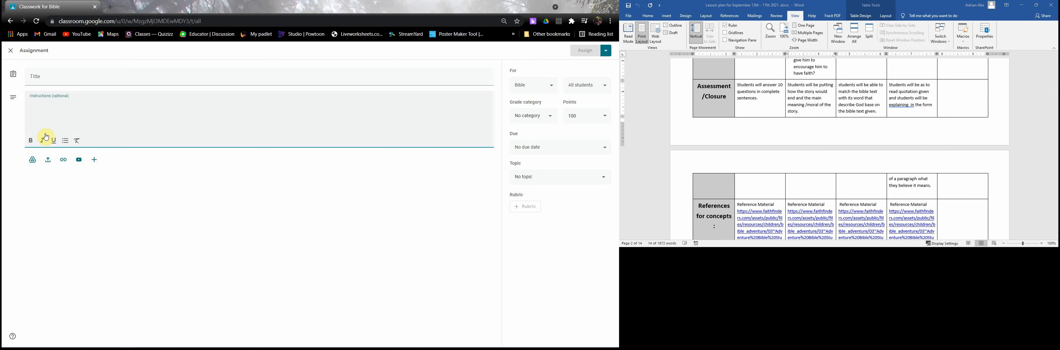
key("ctrl+v")
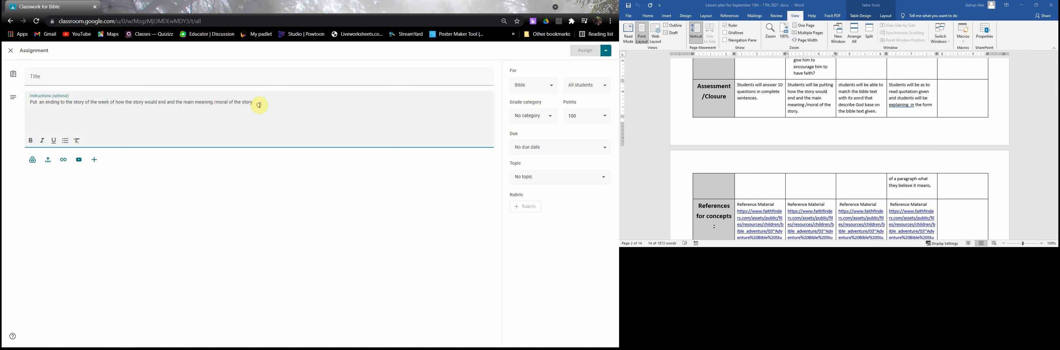
- Title the assignment "1.2 Check This - My Father in Heaven", using Tuesday's topic text copied from the lesson plan
left_click(43, 76)
scroll(819, 122, "up", 10)
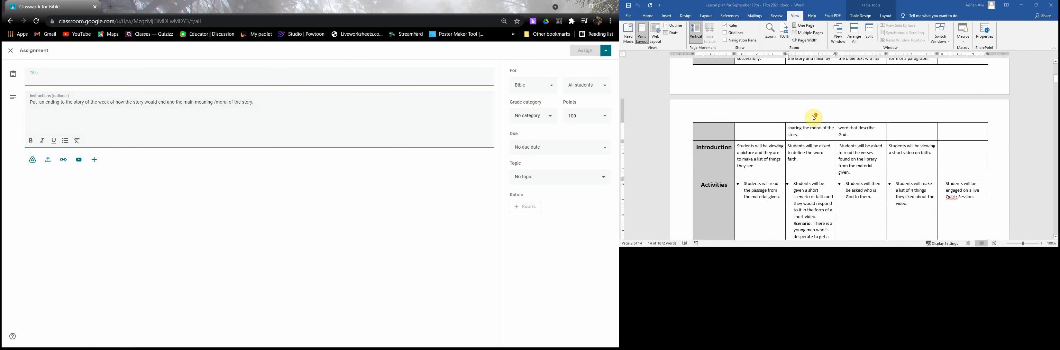
scroll(813, 118, "up", 6)
scroll(813, 119, "up", 1)
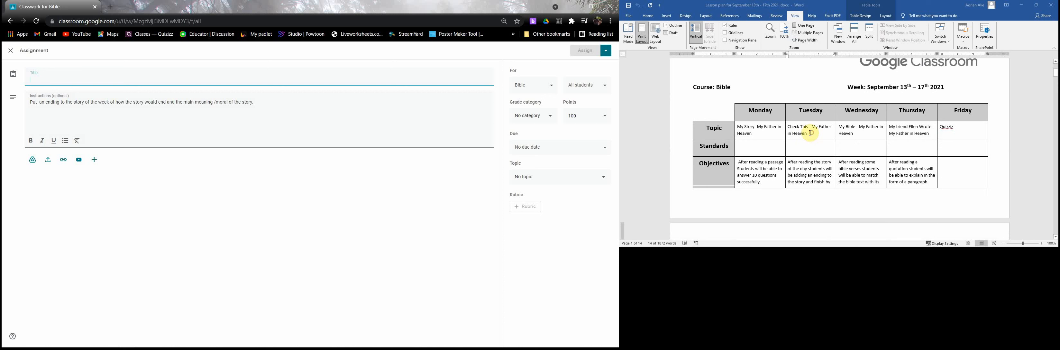
left_click(808, 133)
left_click(791, 126, "shift")
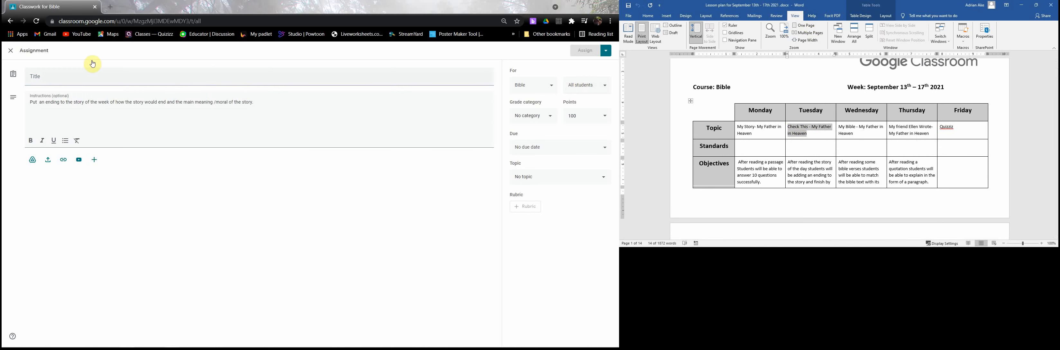
left_click(48, 77)
left_click(47, 77)
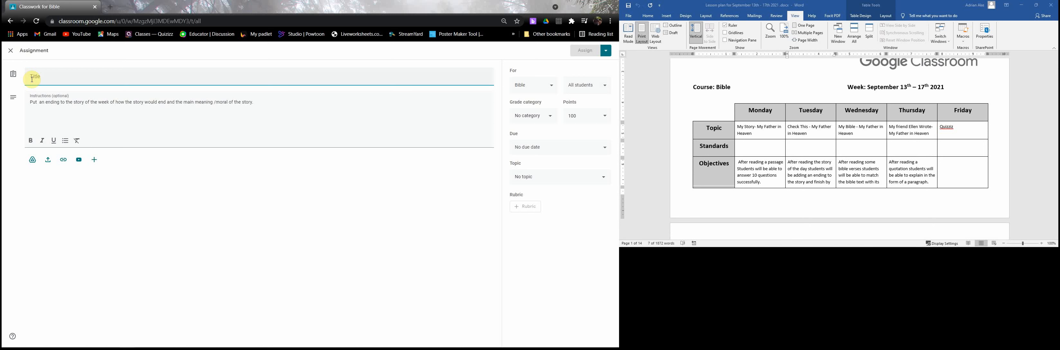
type("1.2 Check This - My Father in Heaven")
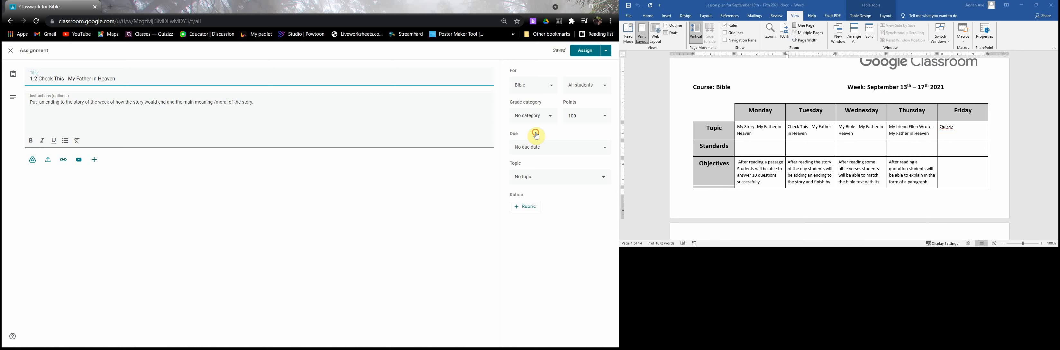
- Set the grade category to Assignments, the due date to Sep 14, 2021, 11:59 PM, and the topic to 1.0 My Father In Heaven
left_click(535, 116)
left_click(527, 139)
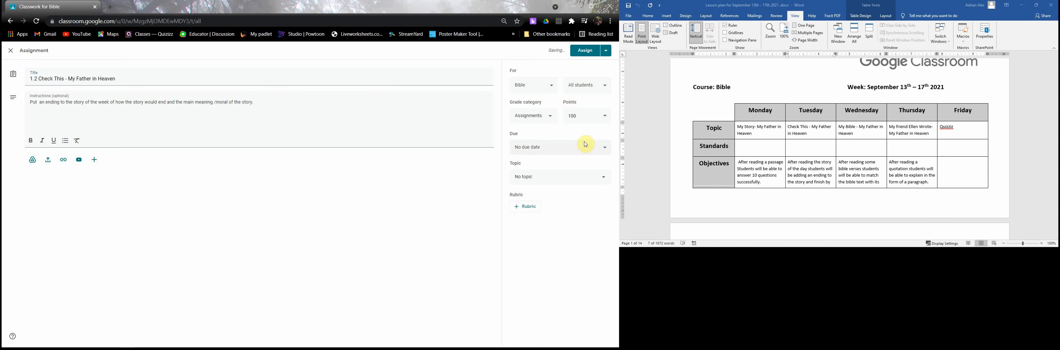
left_click(530, 176)
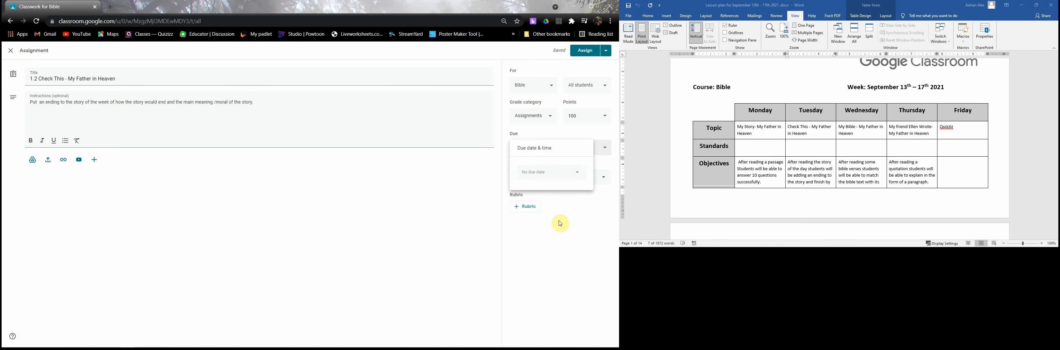
left_click(545, 222)
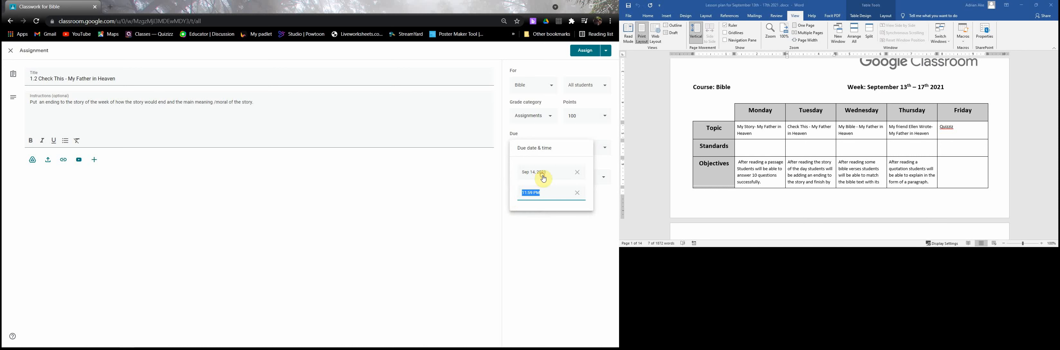
left_click(498, 206)
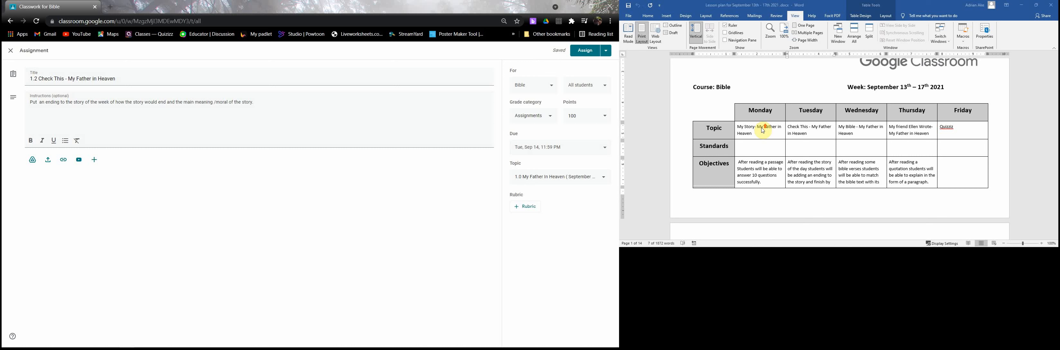
scroll(763, 131, "down", 20)
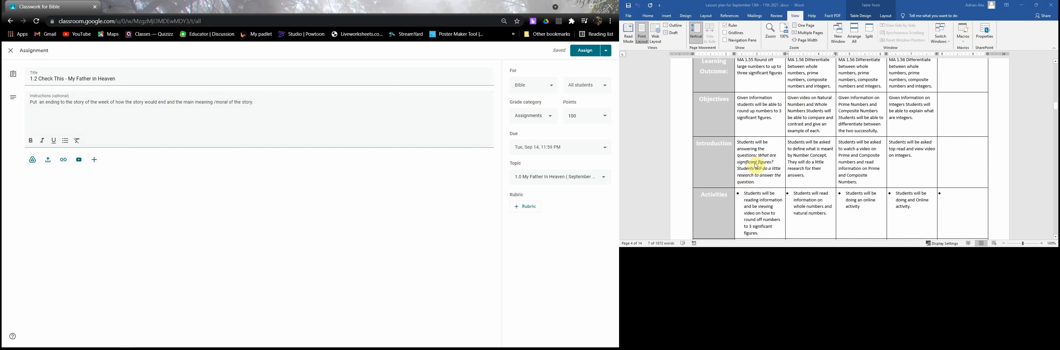
scroll(750, 134, "down", 5)
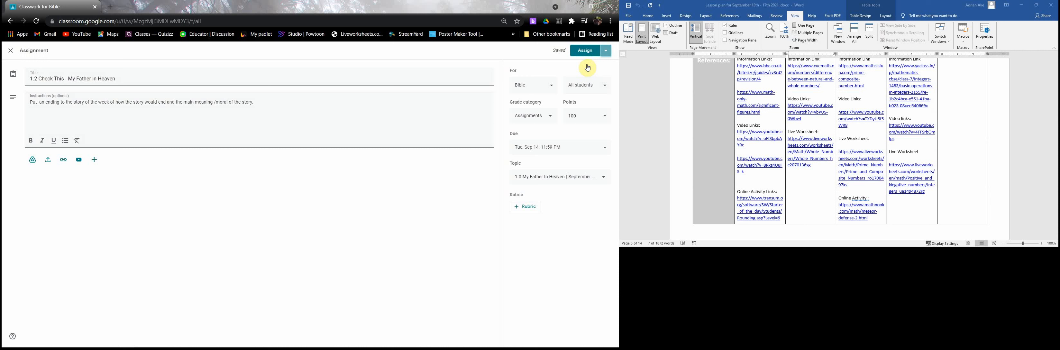
- Schedule the assignment for Sep 14, 2021 at 8:00 AM and move it down among the topic's 1.2 items
left_click(583, 65)
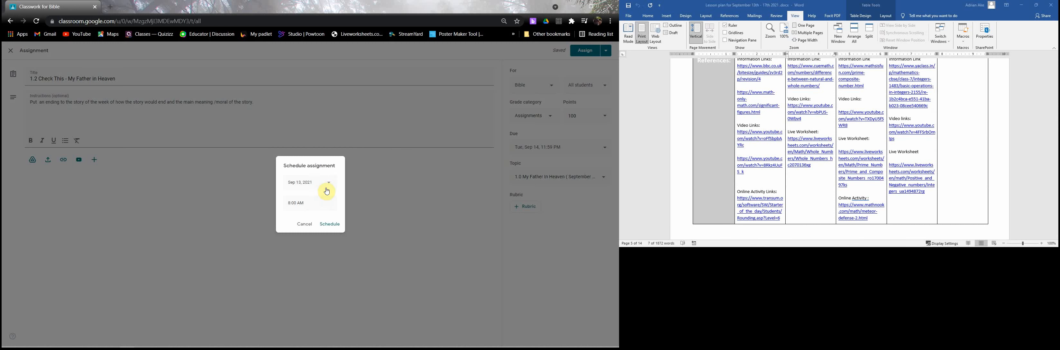
left_click(327, 190)
left_click(311, 234)
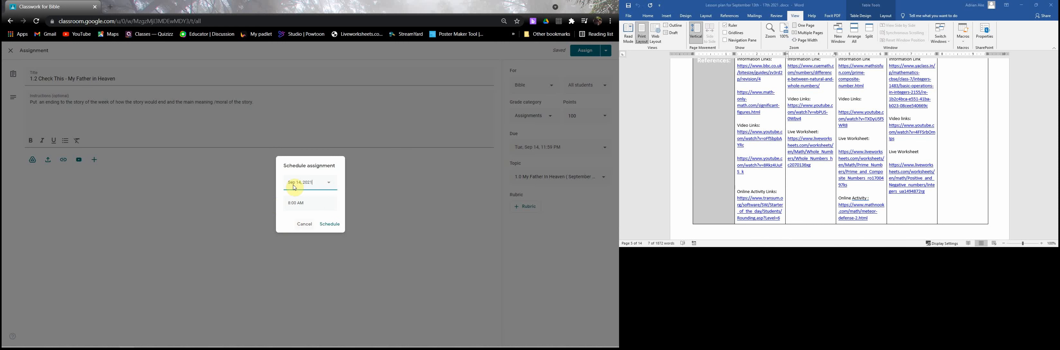
left_click(330, 224)
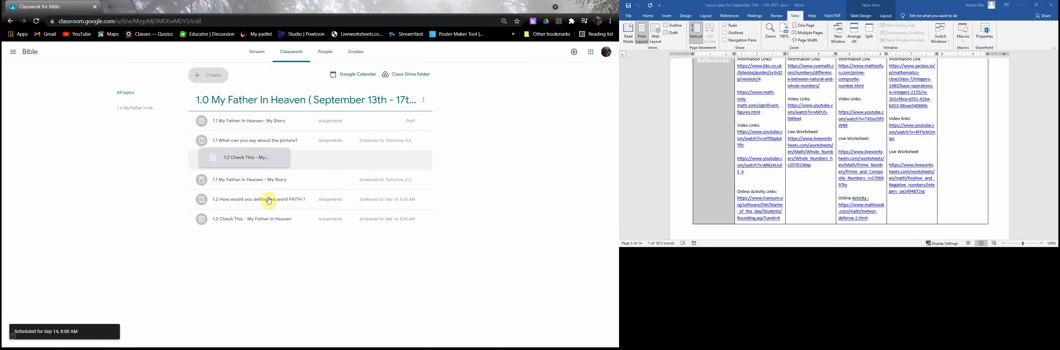
left_click_drag(267, 200, 268, 250)
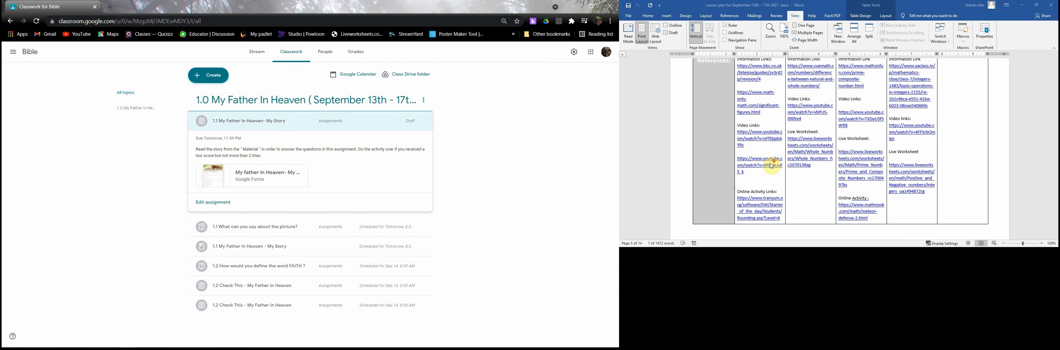
scroll(772, 166, "up", 10)
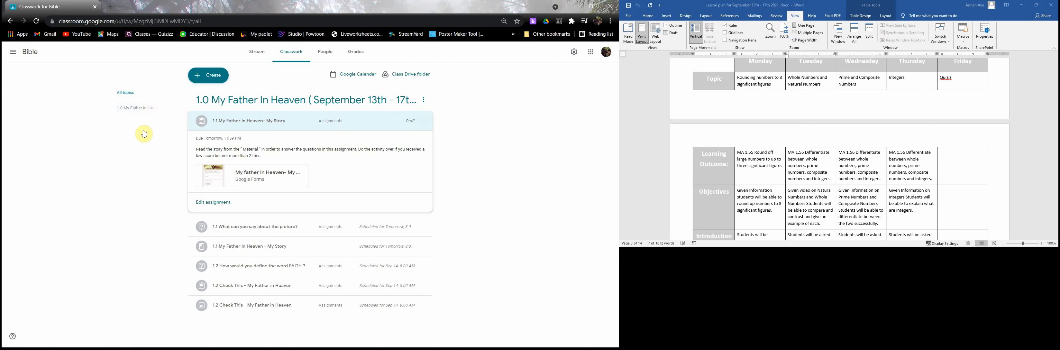
left_click(213, 202)
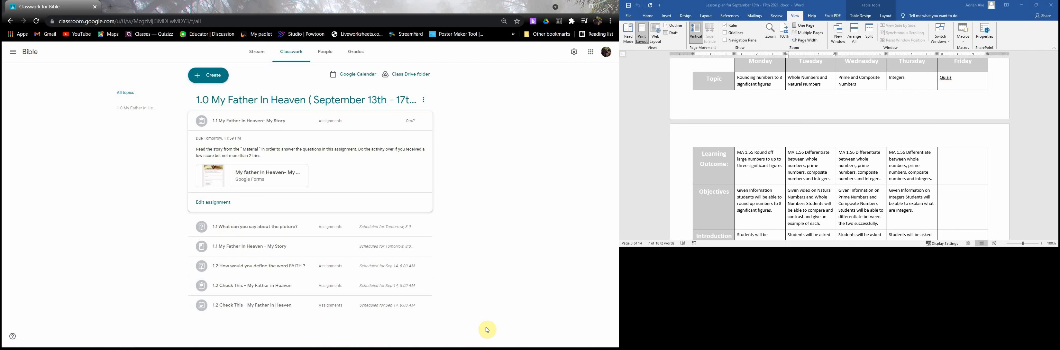
left_click(529, 342)
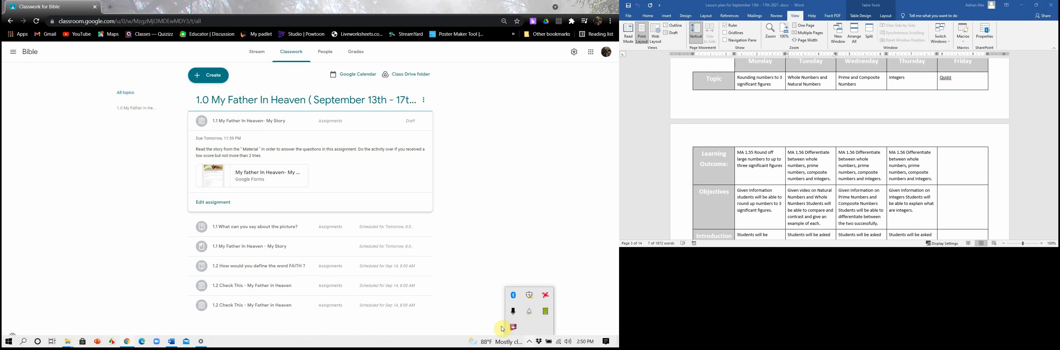